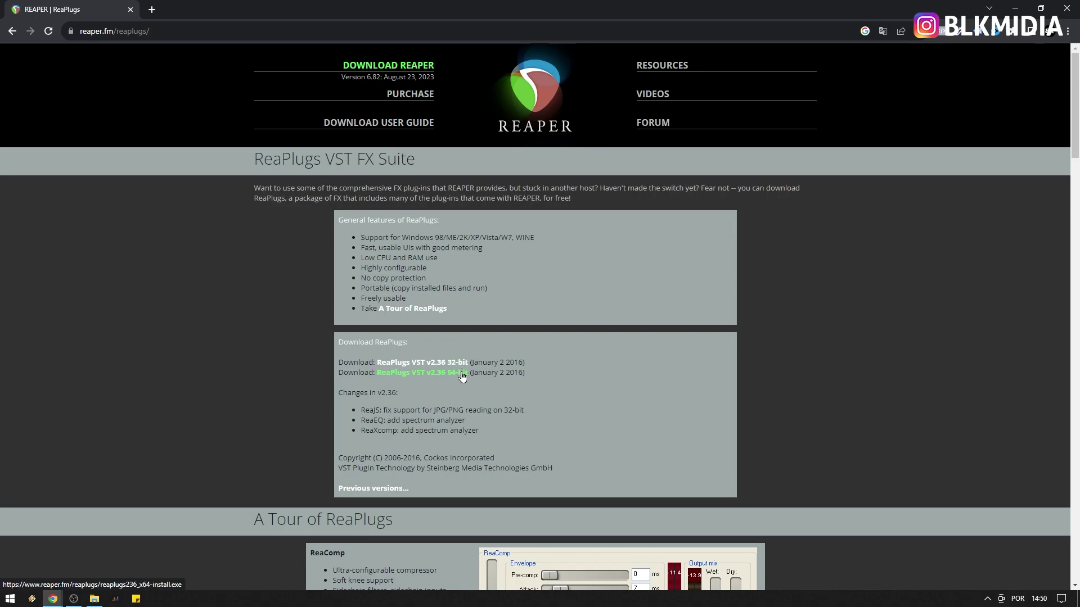
- Get the 64-bit ReaPlugs VST v2.36 installer, accept its license and keep the Normal component selection
click(461, 374)
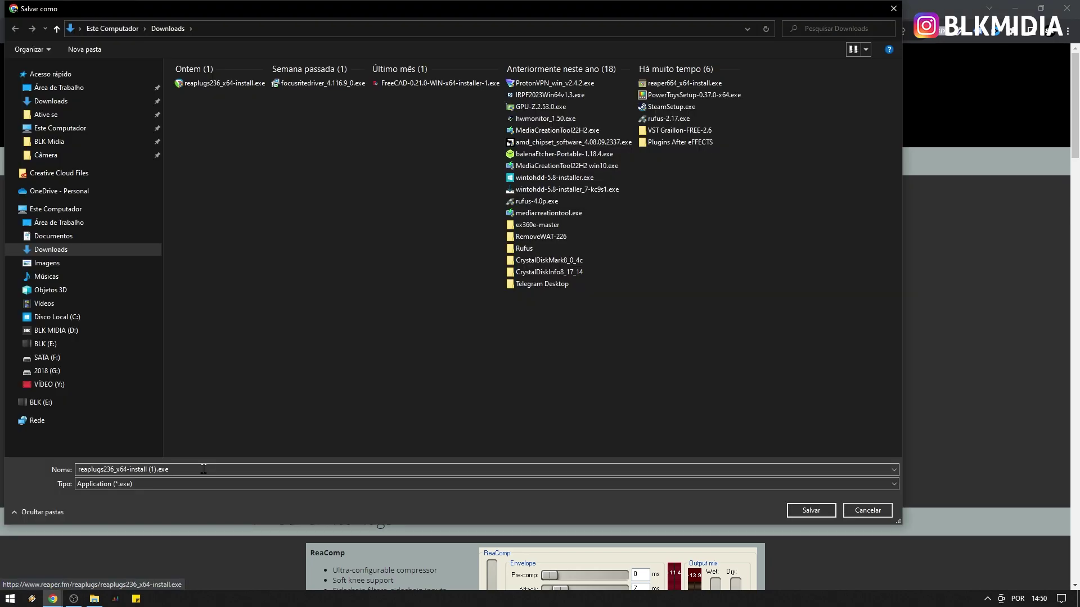
click(869, 511)
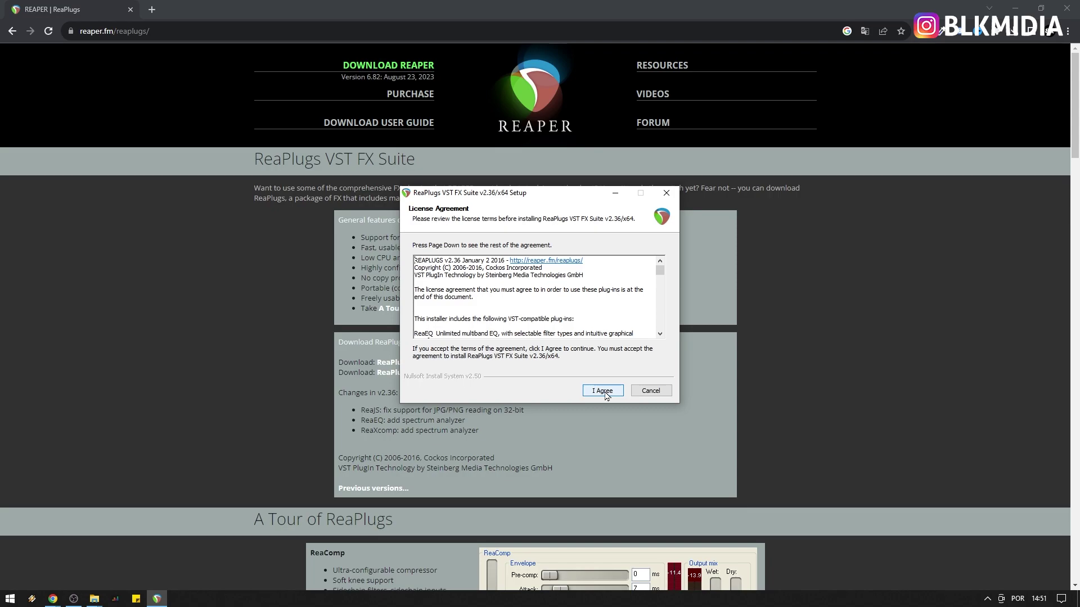
click(605, 392)
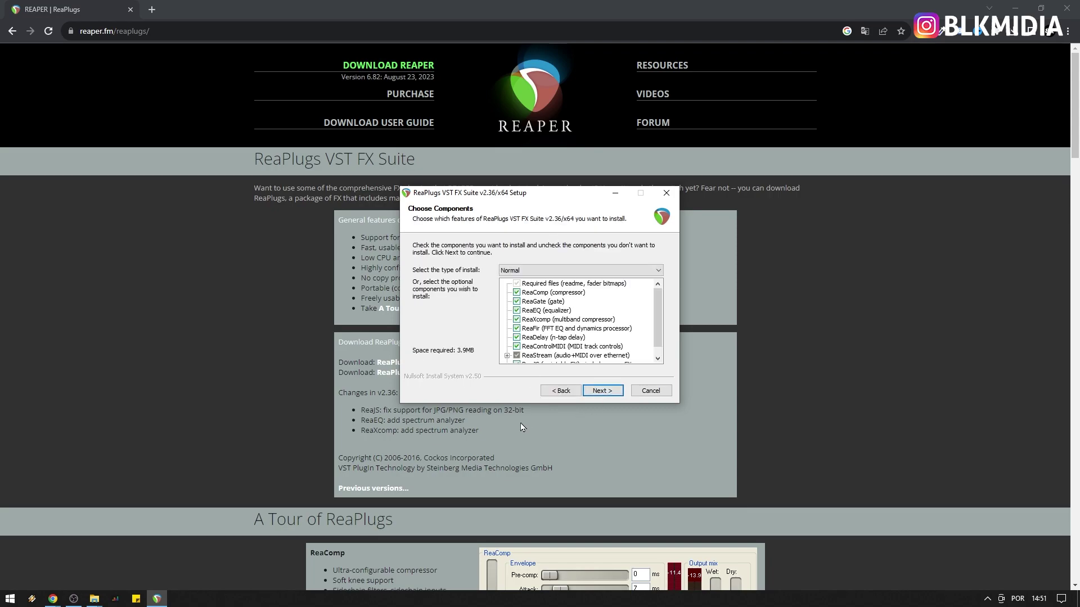
click(605, 392)
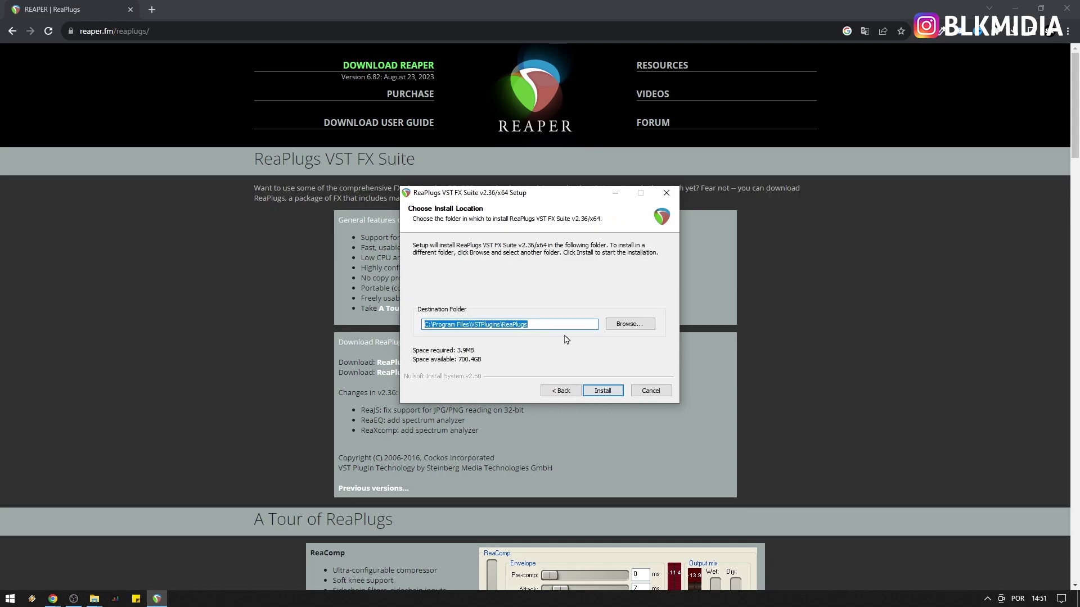
- Switch to OBS, dismiss the settings window and open the audio filters of the Mic/Aux source
key(alt+Tab)
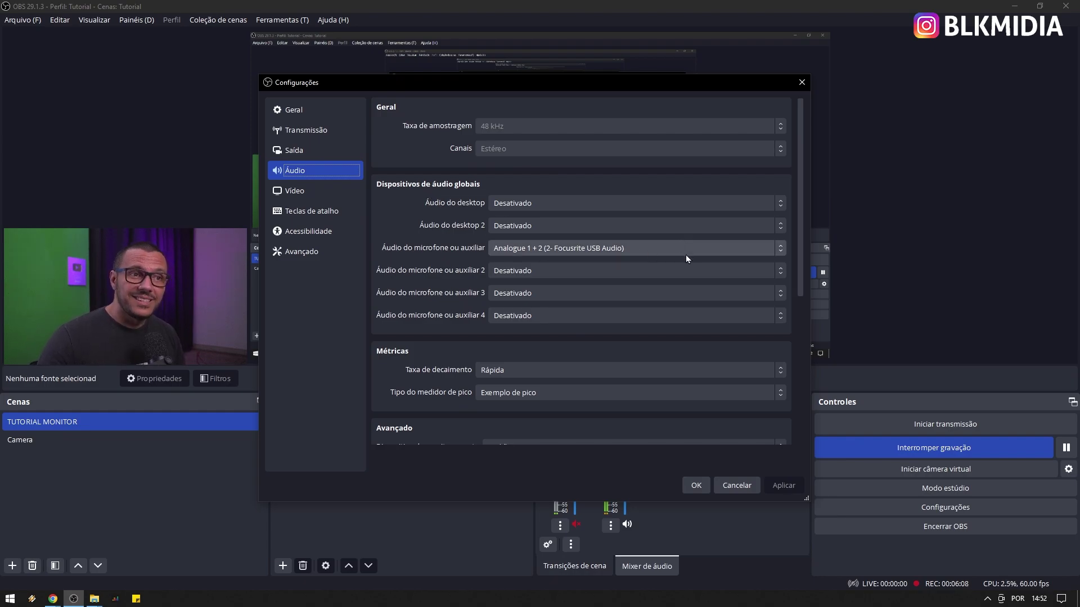
click(737, 485)
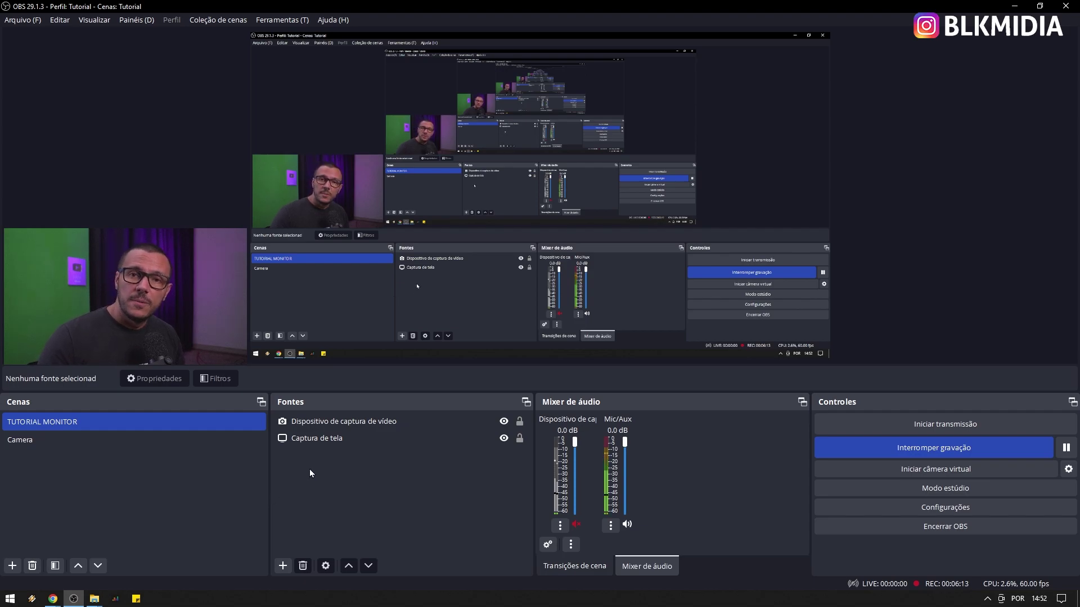
right_click(350, 423)
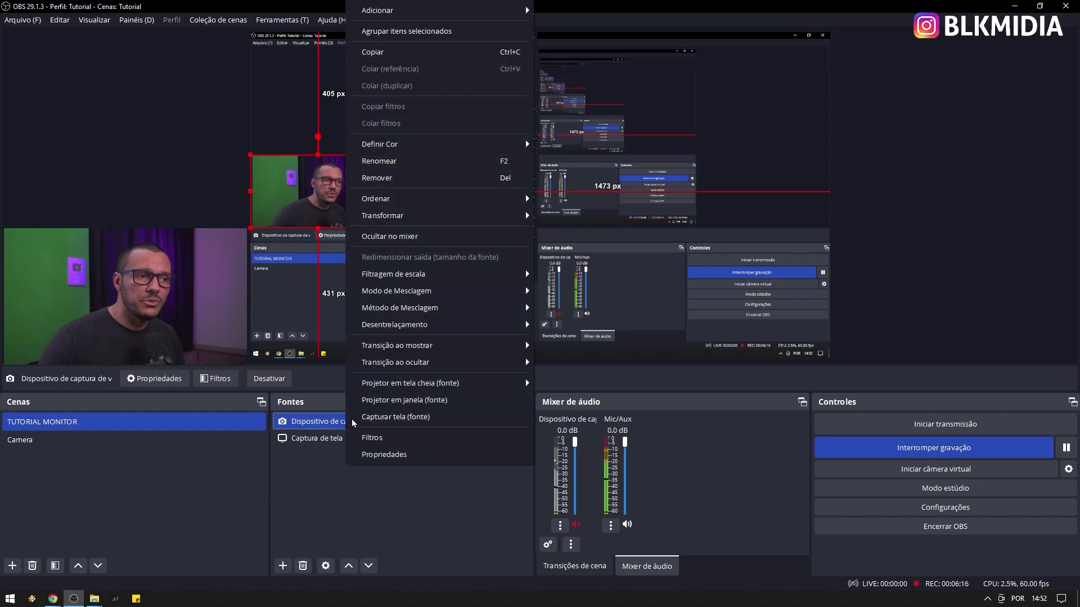
click(376, 502)
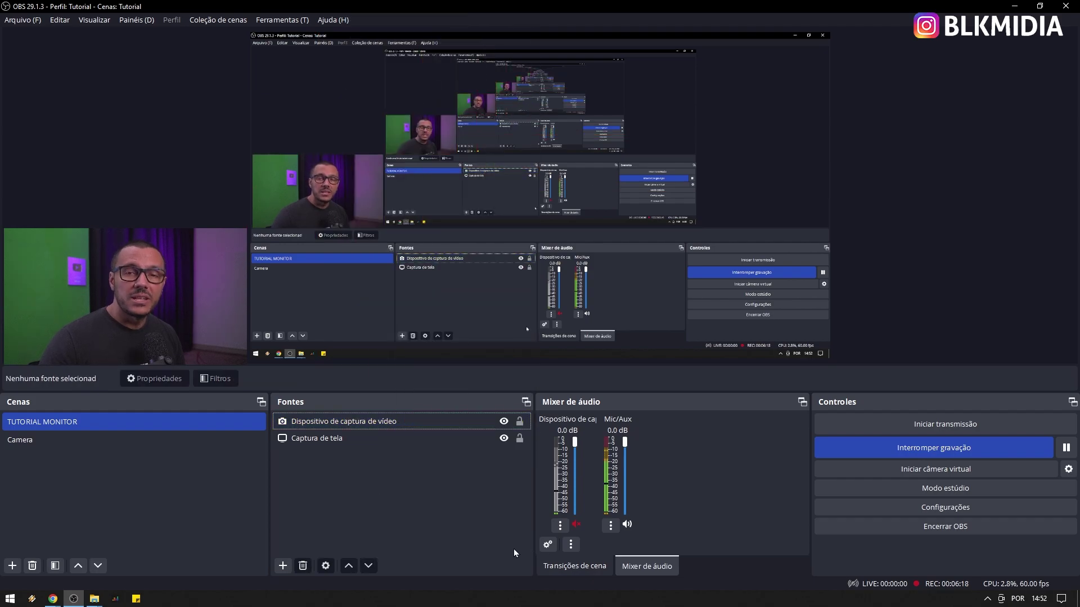
click(613, 532)
click(635, 484)
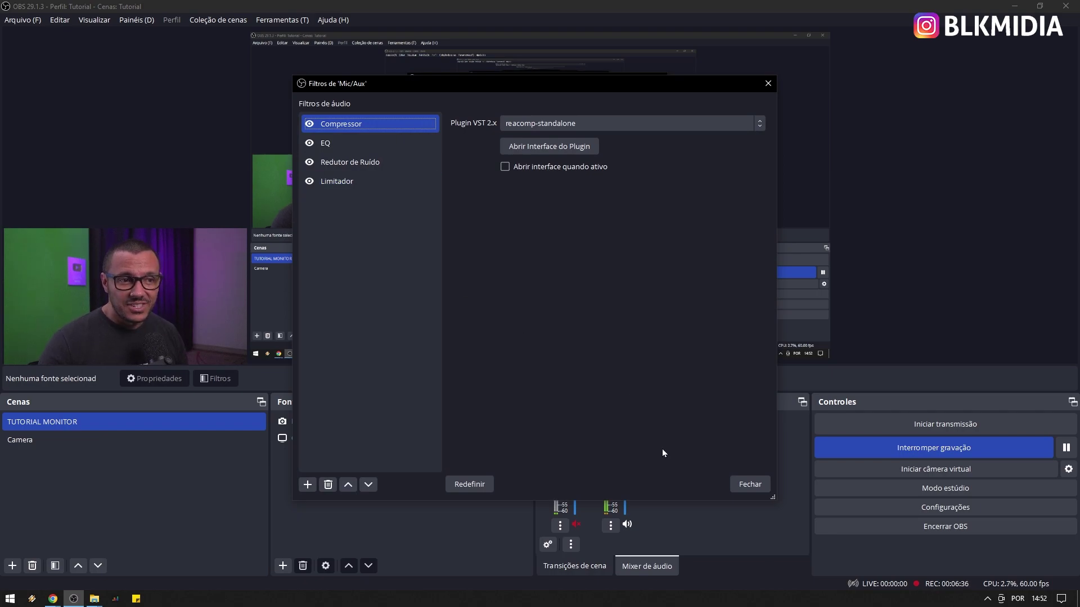
drag(655, 501, 670, 372)
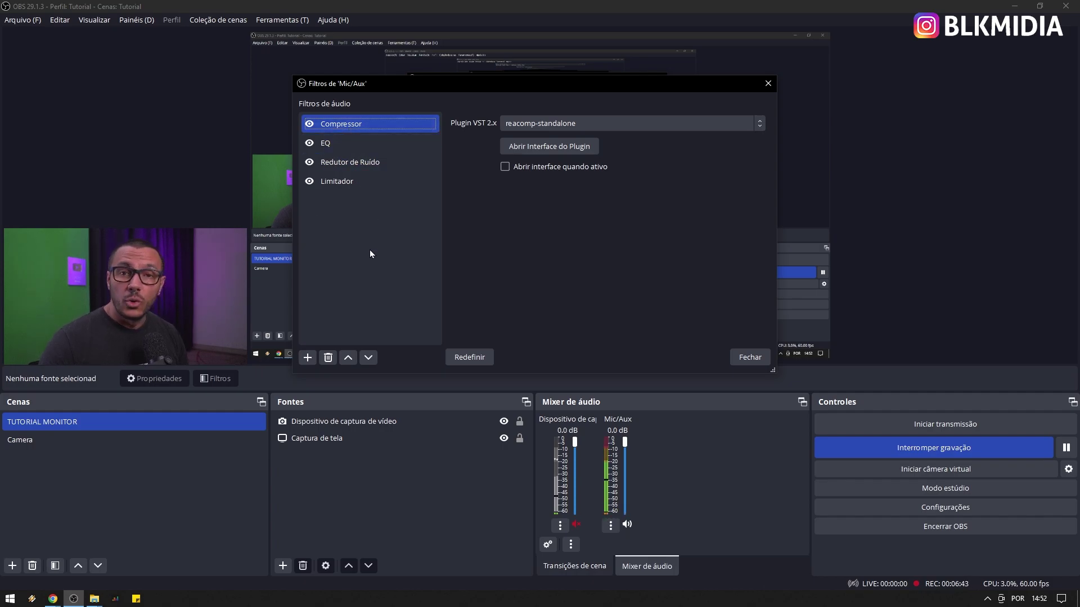
- Remove the existing Compressor, EQ, Redutor de Ruído and Limitador filters from Mic/Aux
click(328, 358)
click(560, 241)
key(Delete)
click(555, 242)
click(328, 358)
click(579, 242)
click(335, 358)
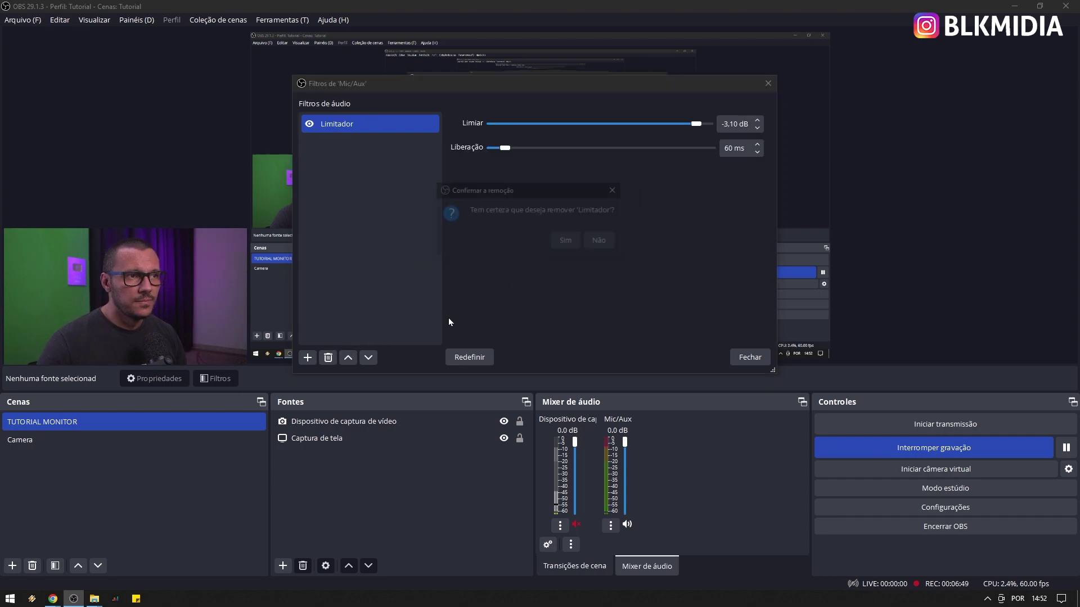
click(581, 239)
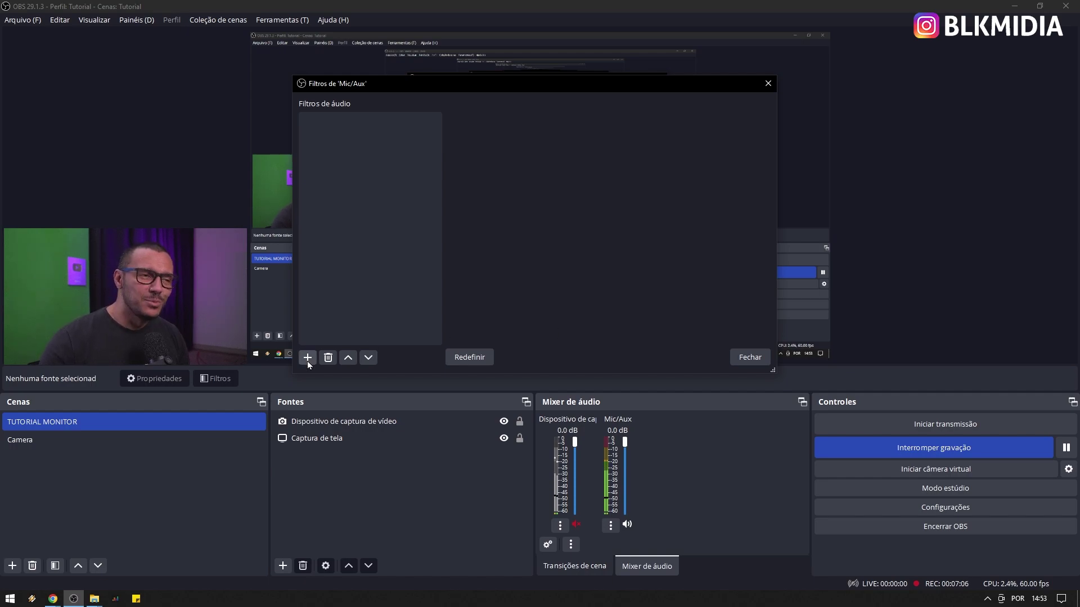
- Add a Plugin VST 2.x filter named Compressor to Mic/Aux and load reacomp-standalone in it
click(308, 358)
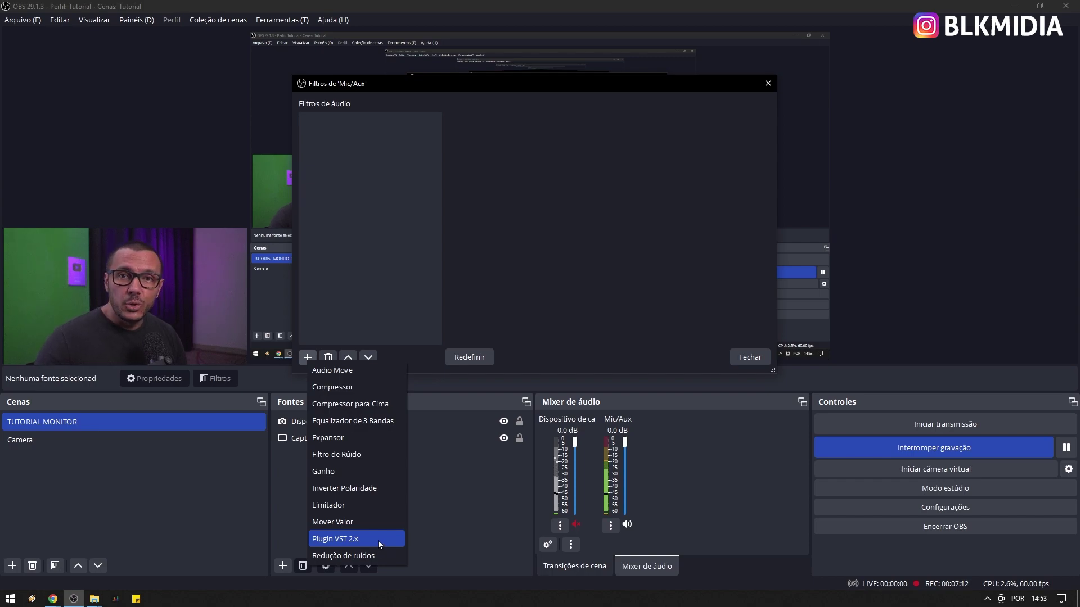
click(378, 539)
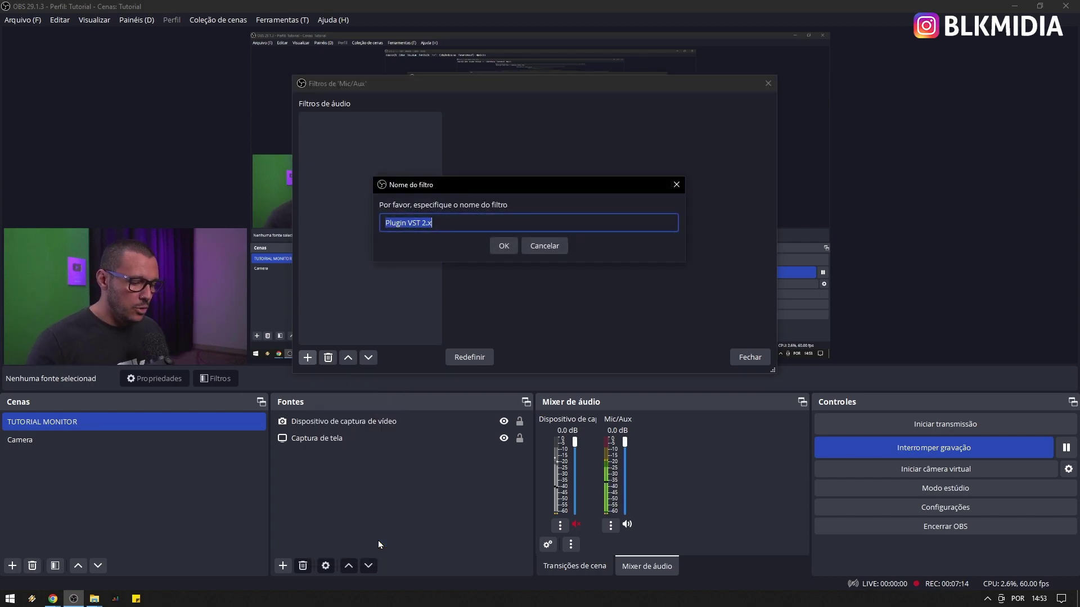
text(Compressor)
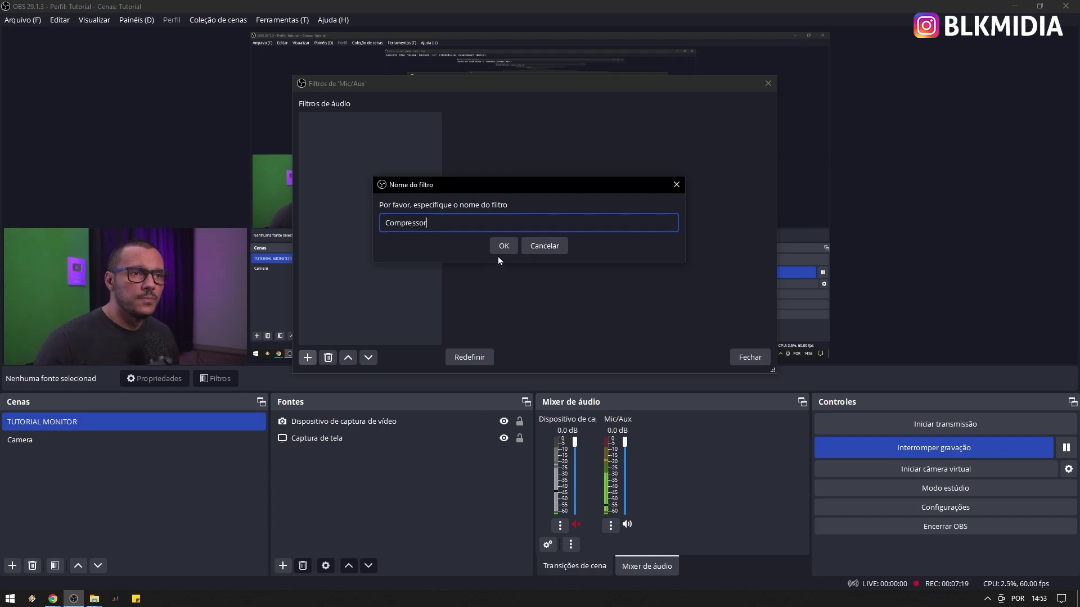
click(499, 247)
click(593, 122)
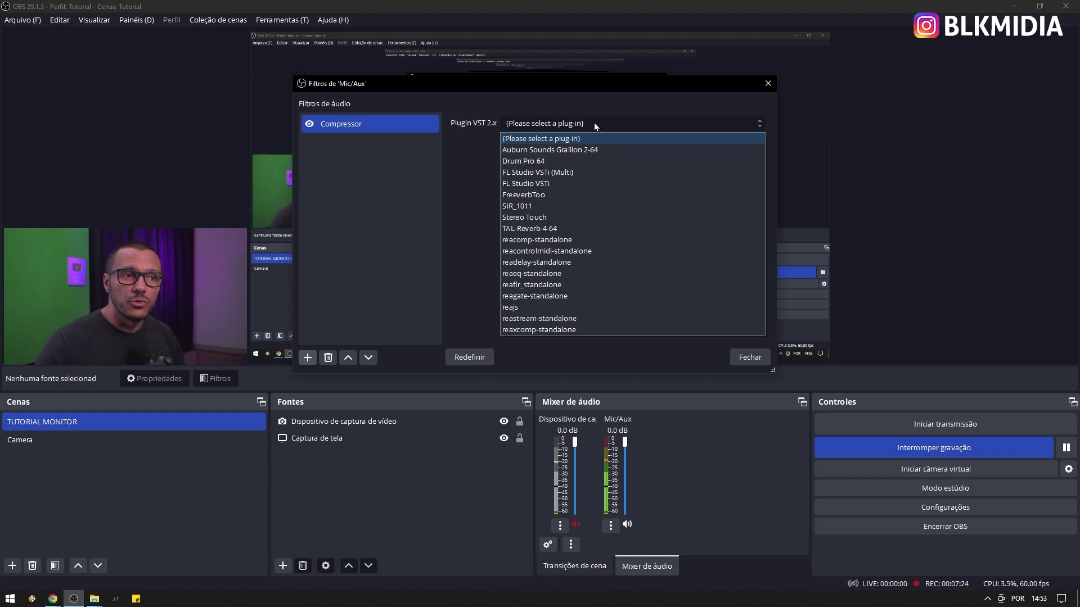
click(598, 239)
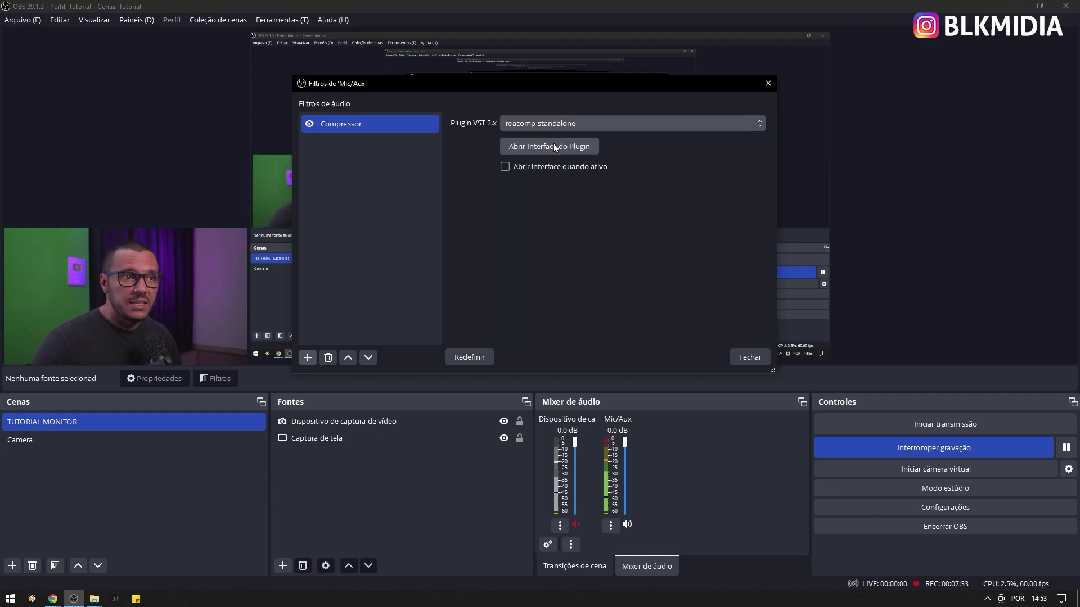
- Open the ReaComp plugin interface and set the compression ratio to 3:1
click(554, 145)
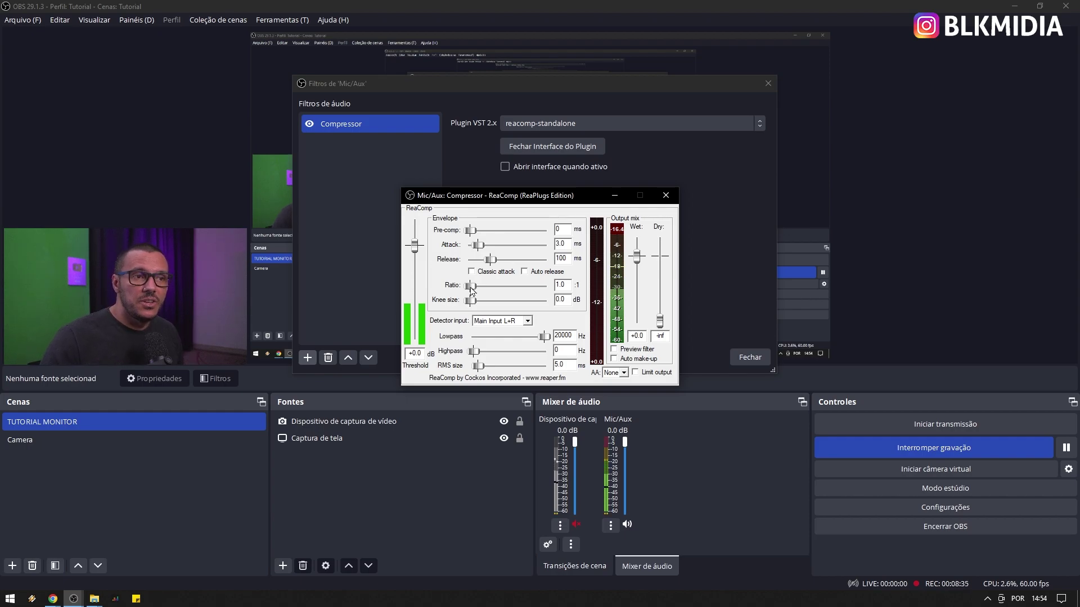
drag(471, 289, 489, 290)
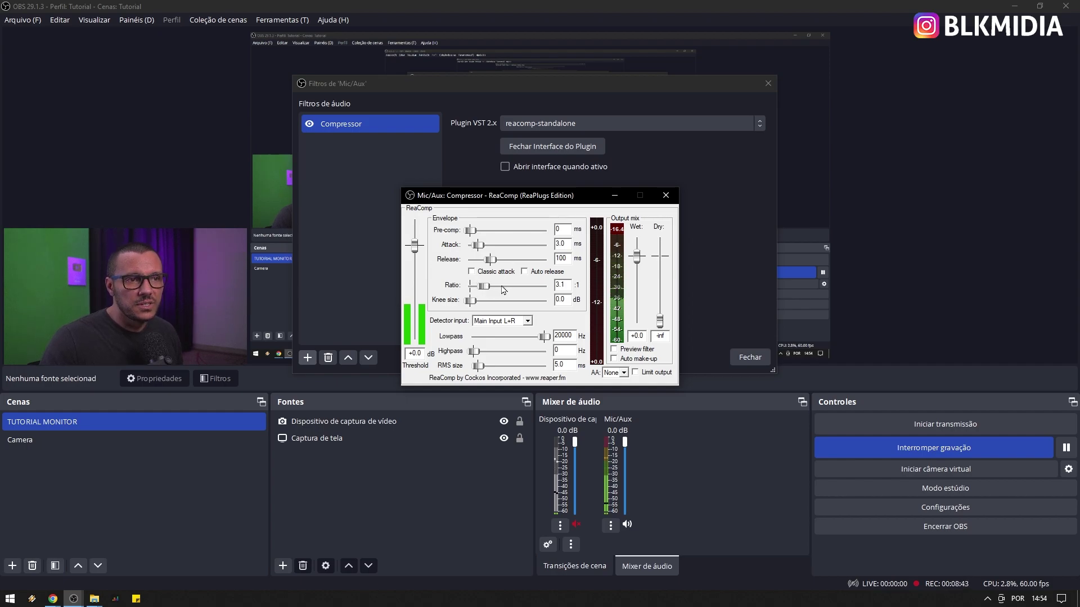
click(567, 285)
key(BackSpace)
key(BackSpace)
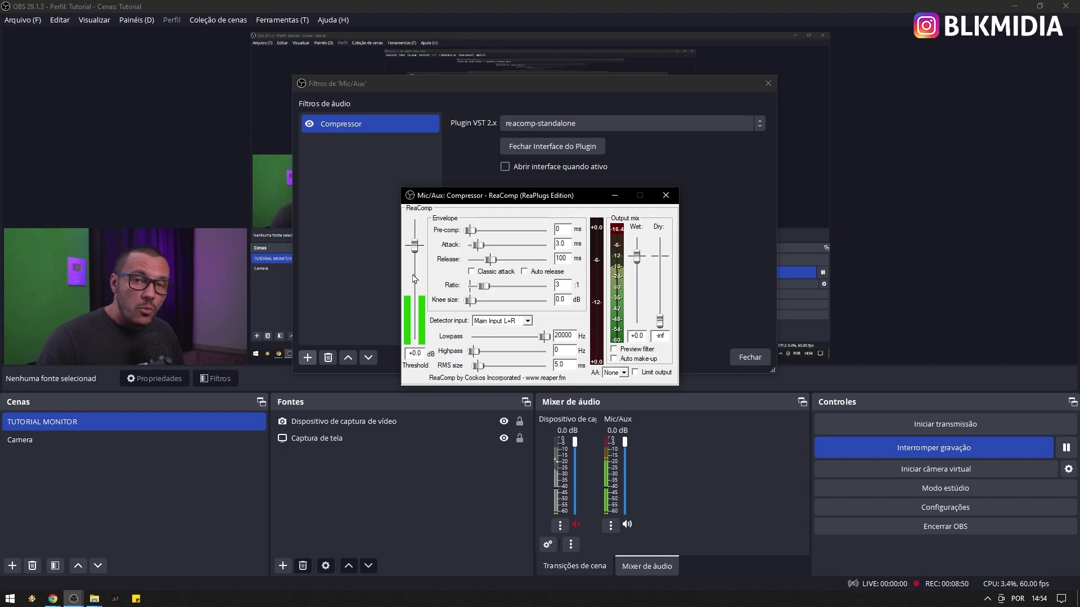
- Lower the ReaComp threshold and set it to exactly -30 dB
drag(416, 251, 418, 298)
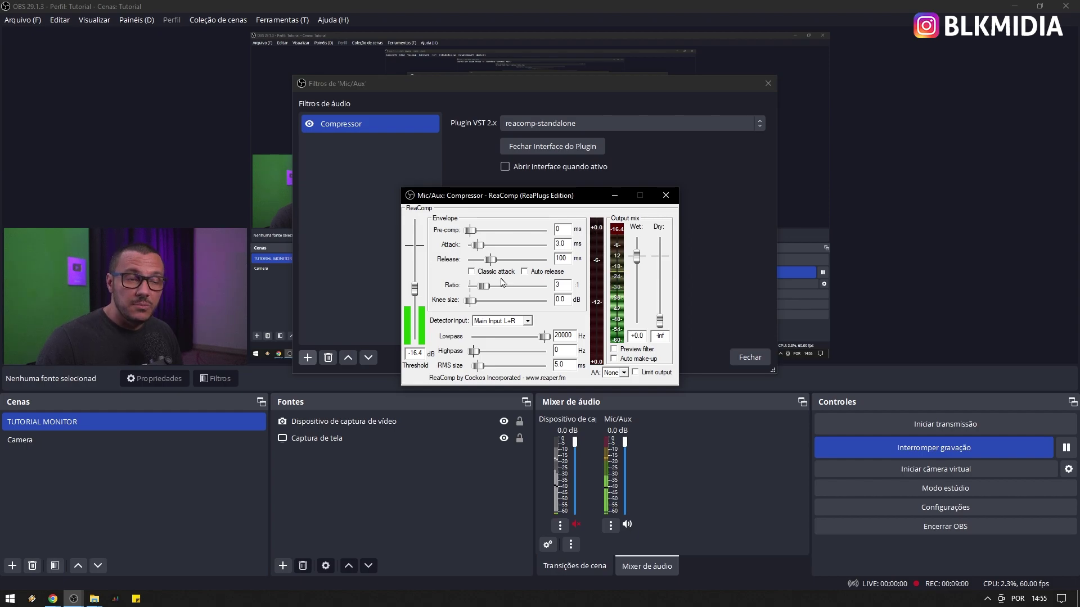
drag(415, 291, 416, 307)
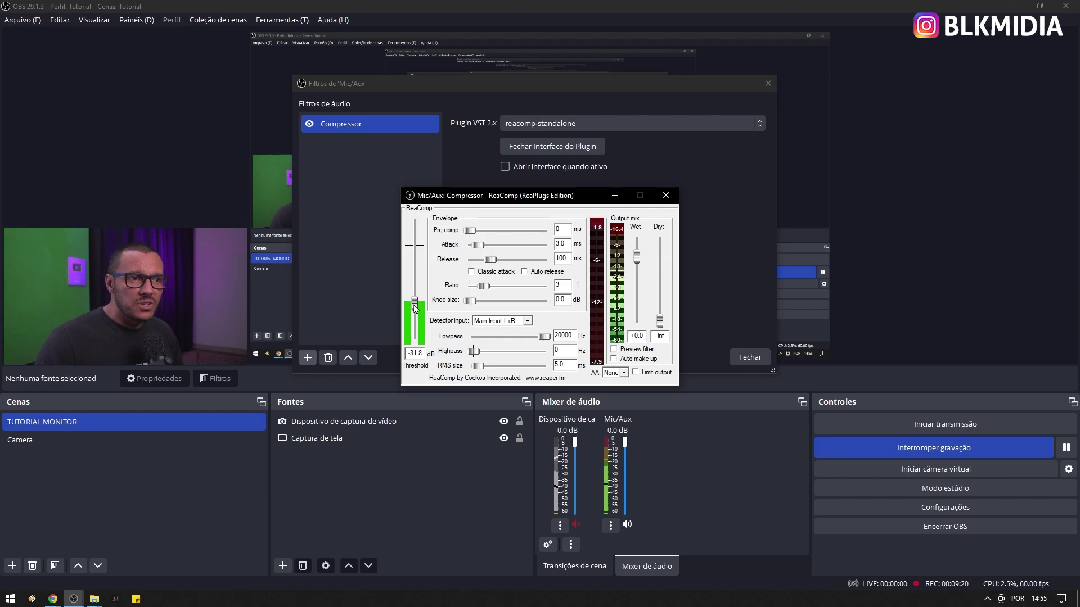
double_click(415, 354)
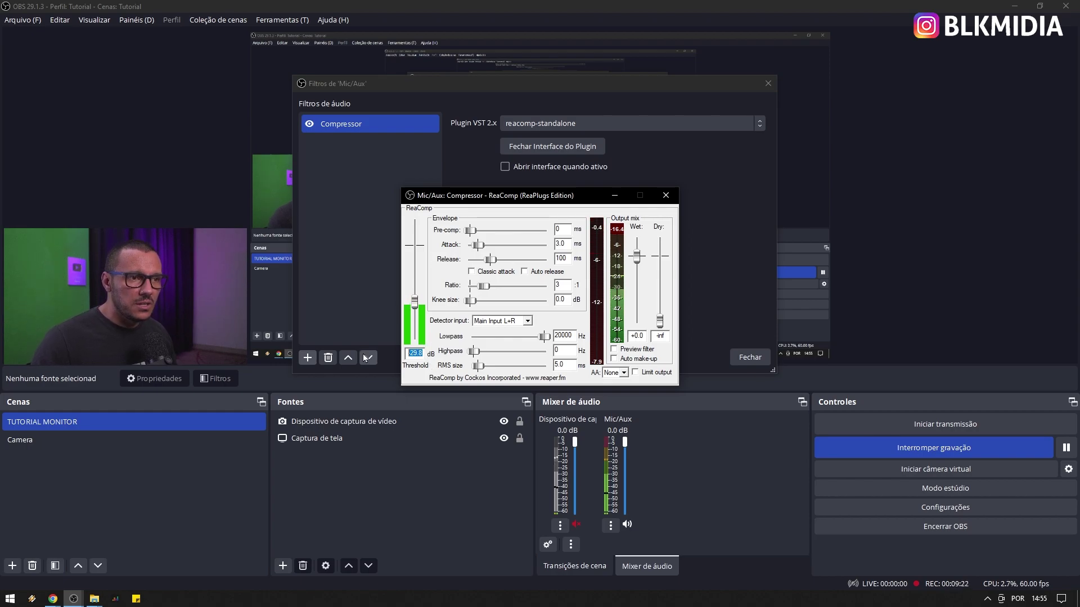
text(-30)
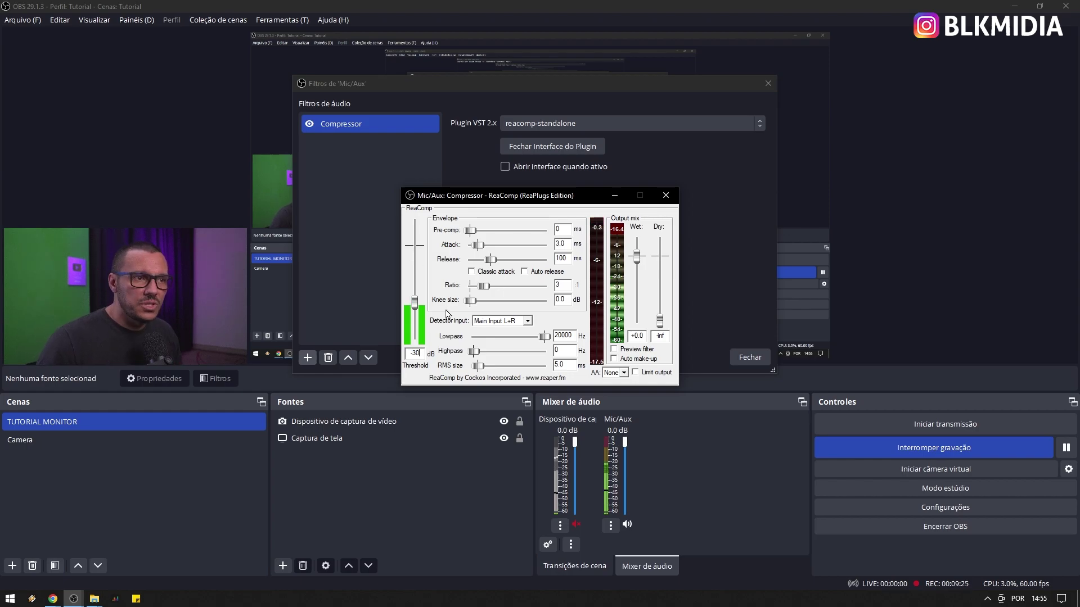
click(495, 427)
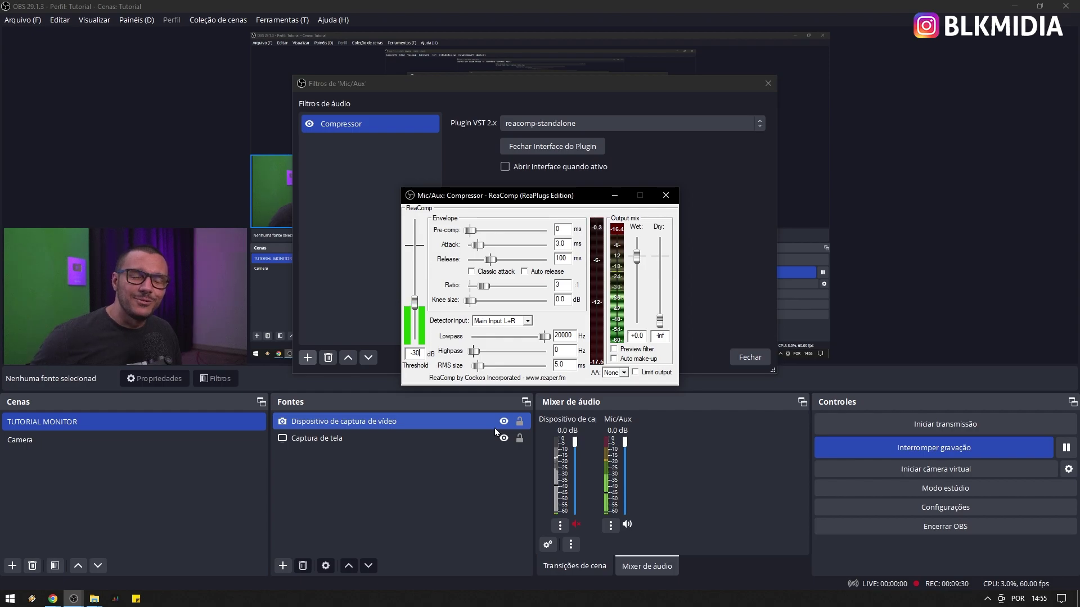
click(563, 285)
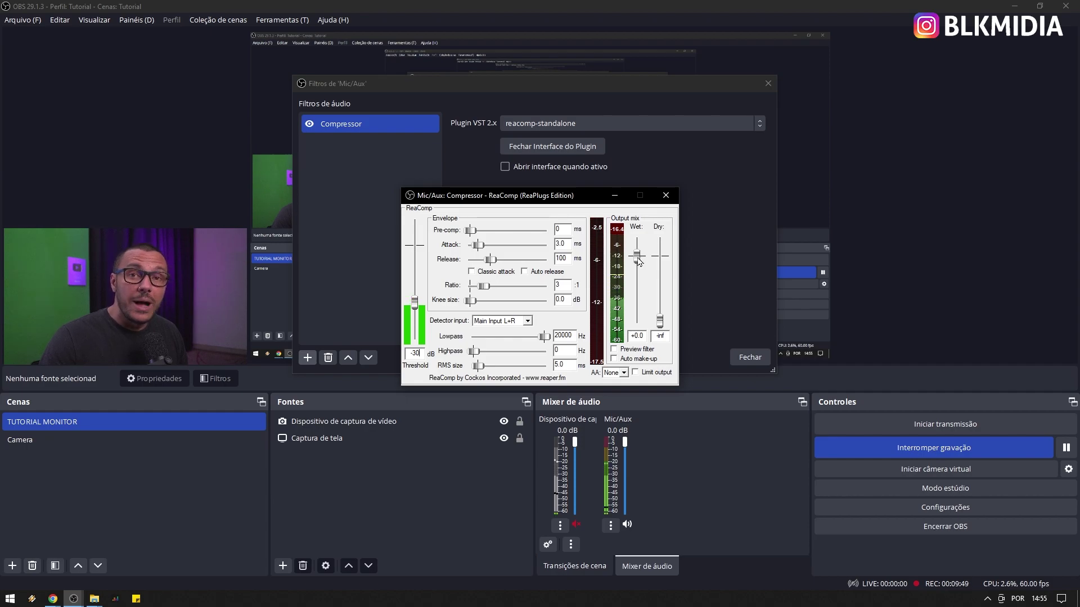
- Try a wet output boost of +10.8, reset it to +0.0, and enable Auto make-up in ReaComp before closing its interface
drag(639, 261, 643, 250)
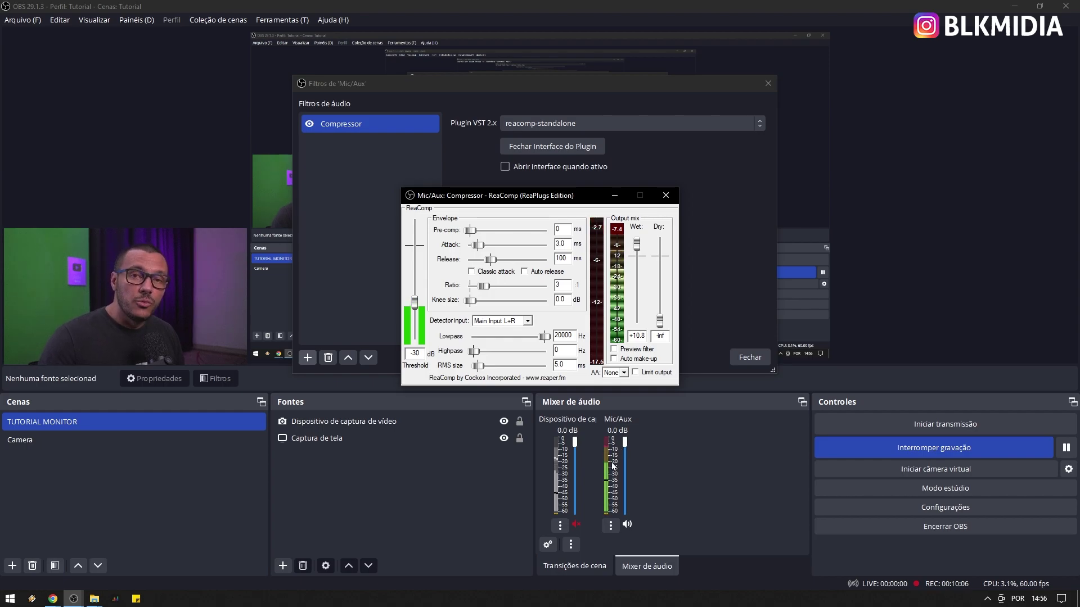
double_click(636, 243)
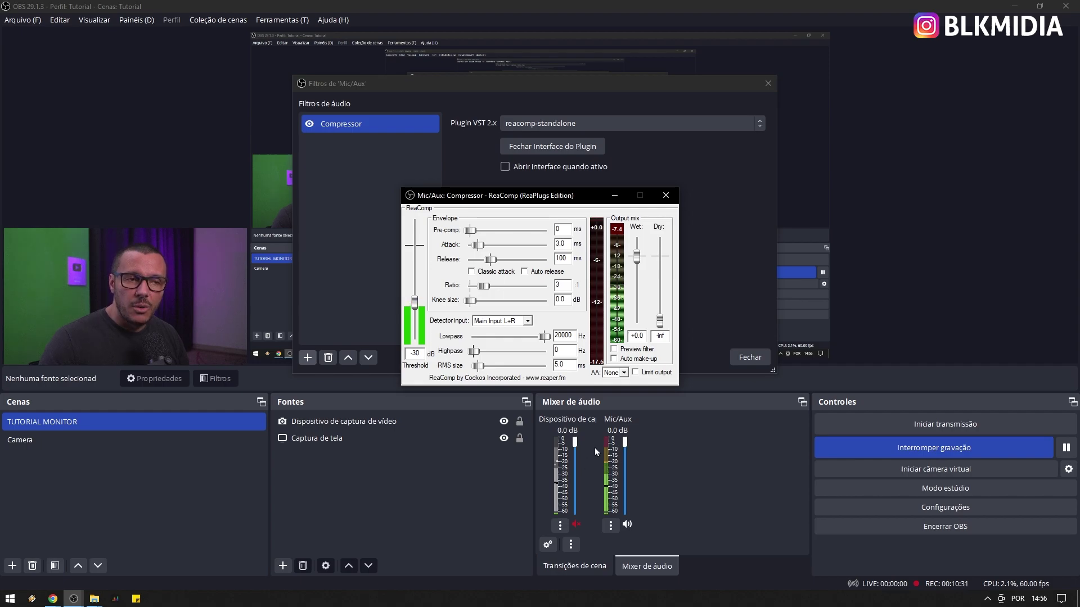
click(614, 360)
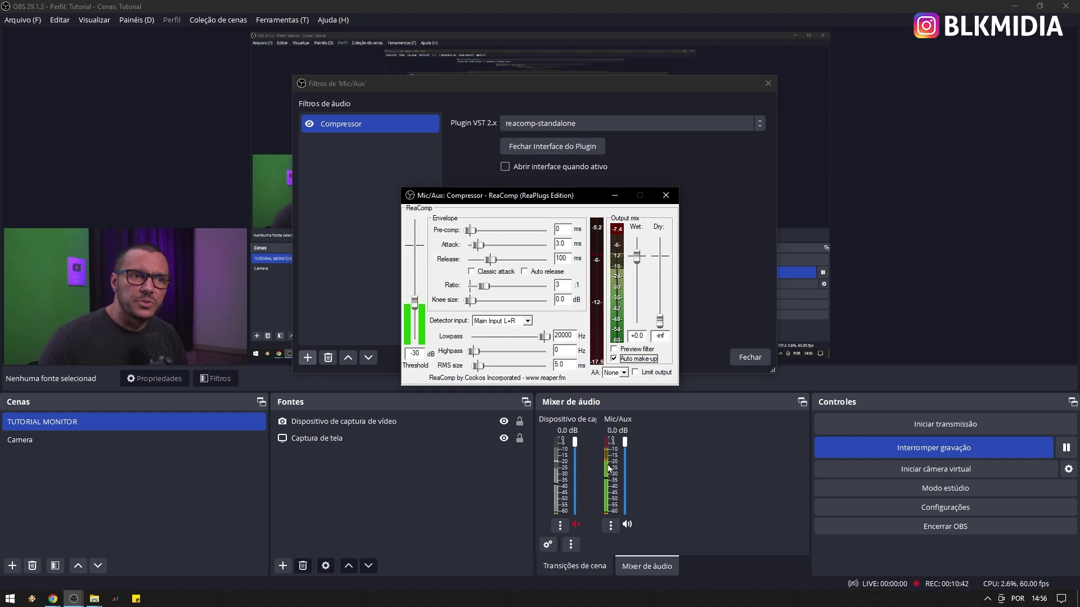
click(666, 195)
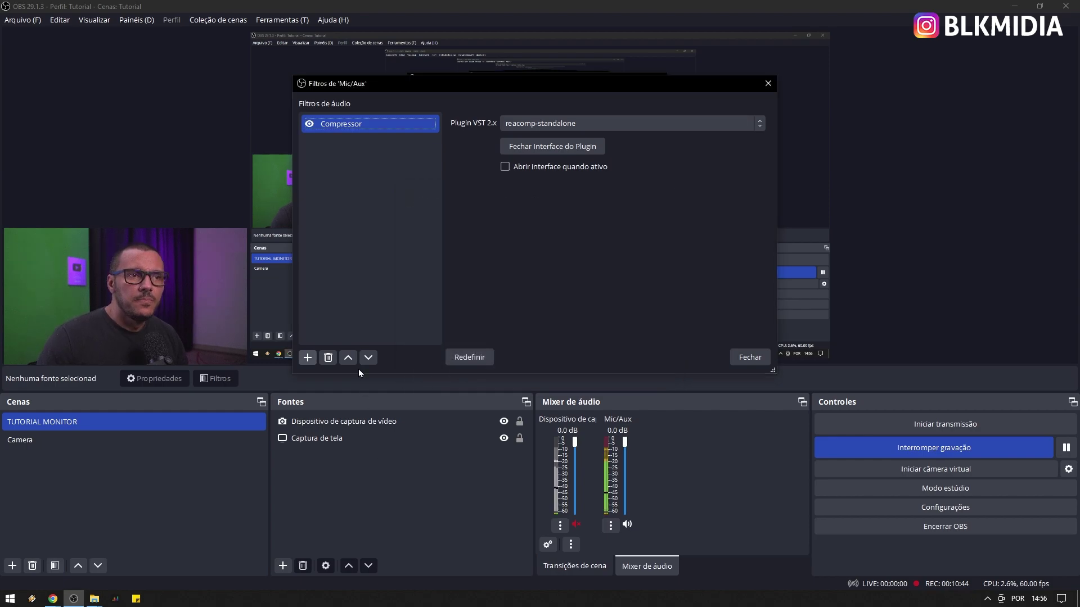
- Add a second Plugin VST 2.x filter named EQ to Mic/Aux and load reaeq-standalone in it
click(307, 362)
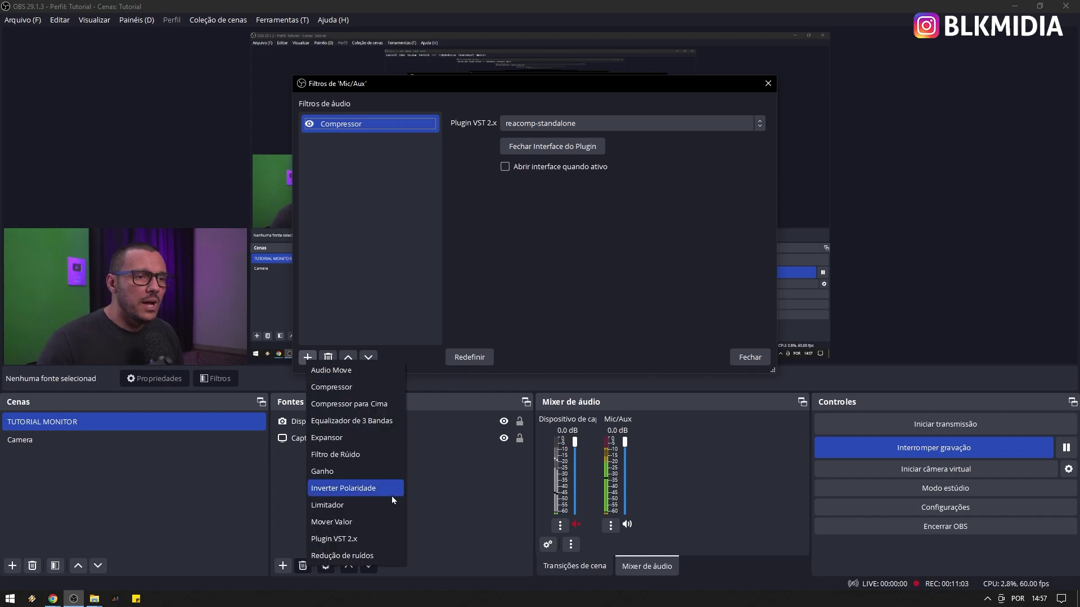
click(365, 537)
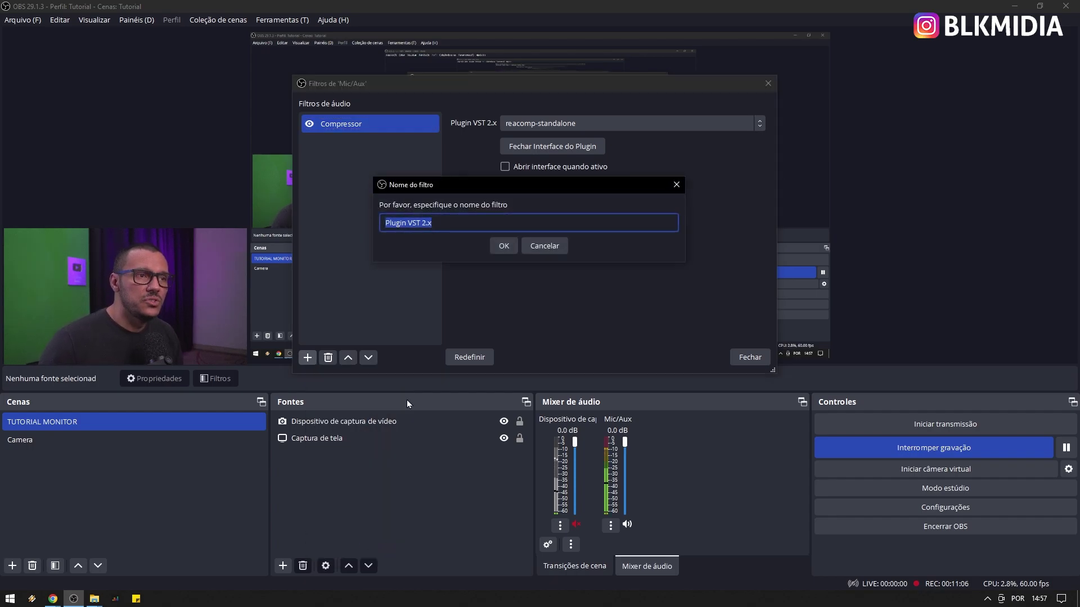
text(EQ)
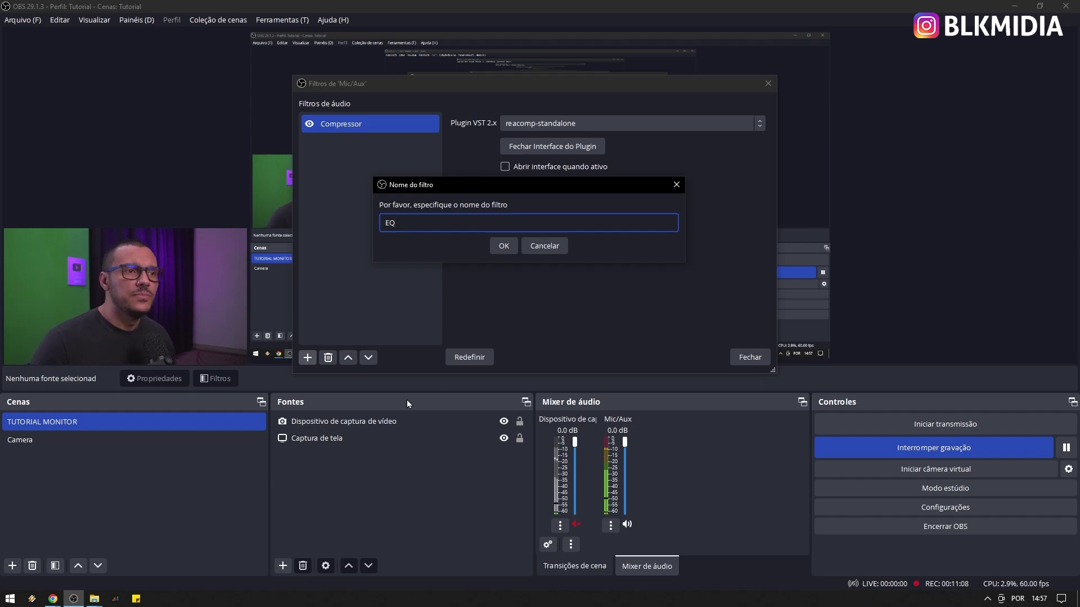
click(507, 248)
click(588, 126)
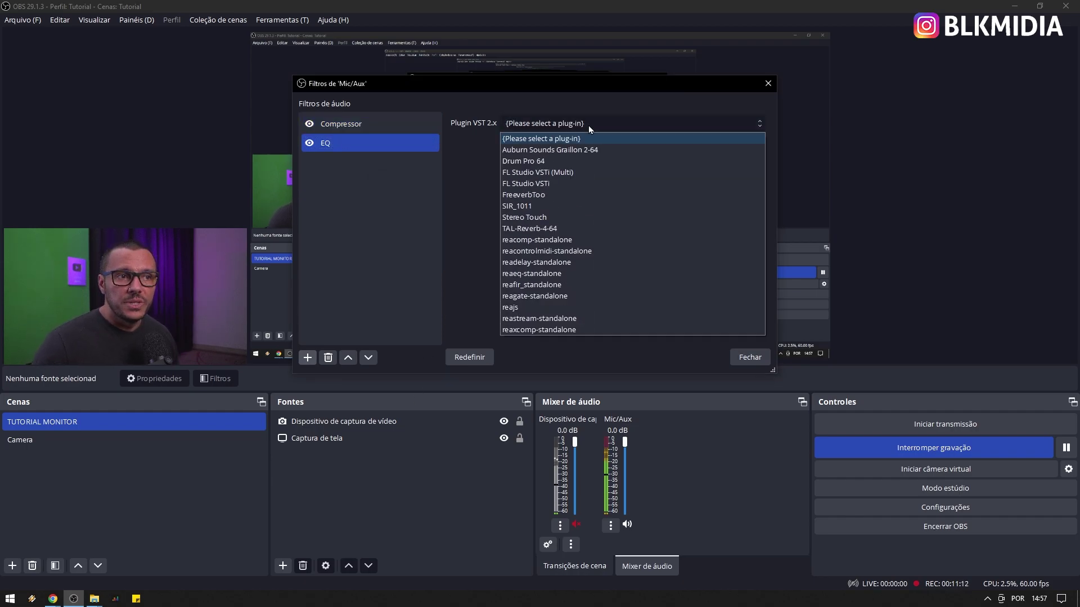
click(545, 276)
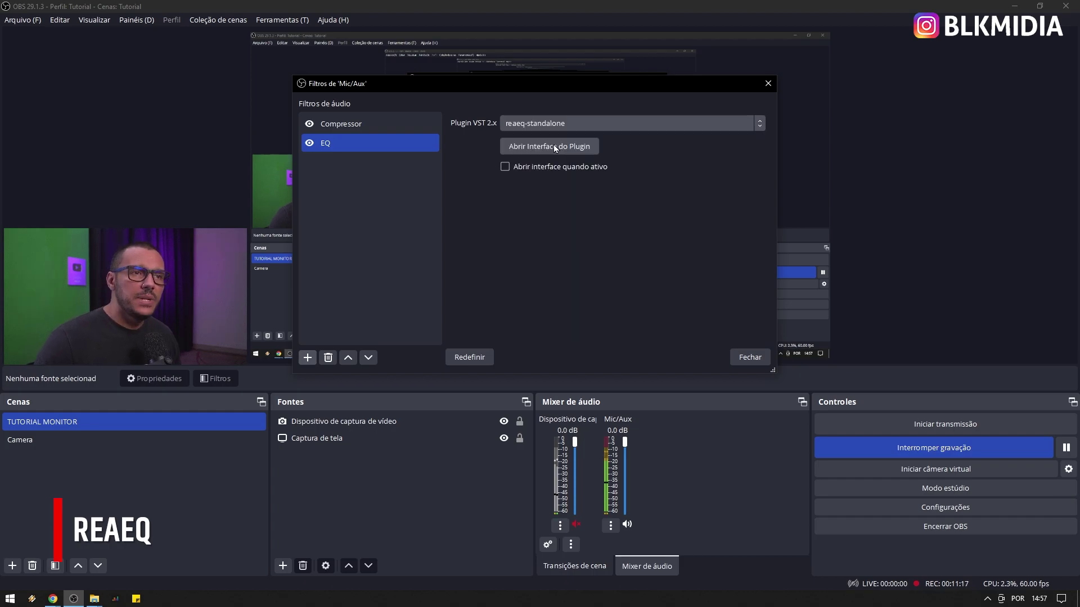
- Open the ReaEQ plugin interface and change band 1 to a High Pass filter at 100 Hz
click(554, 148)
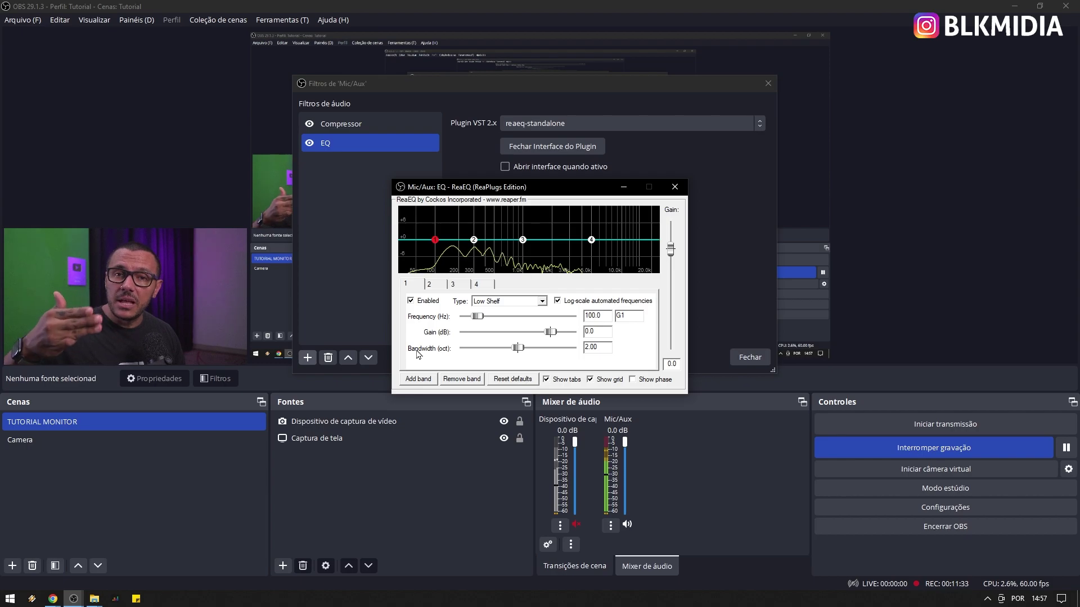
click(518, 302)
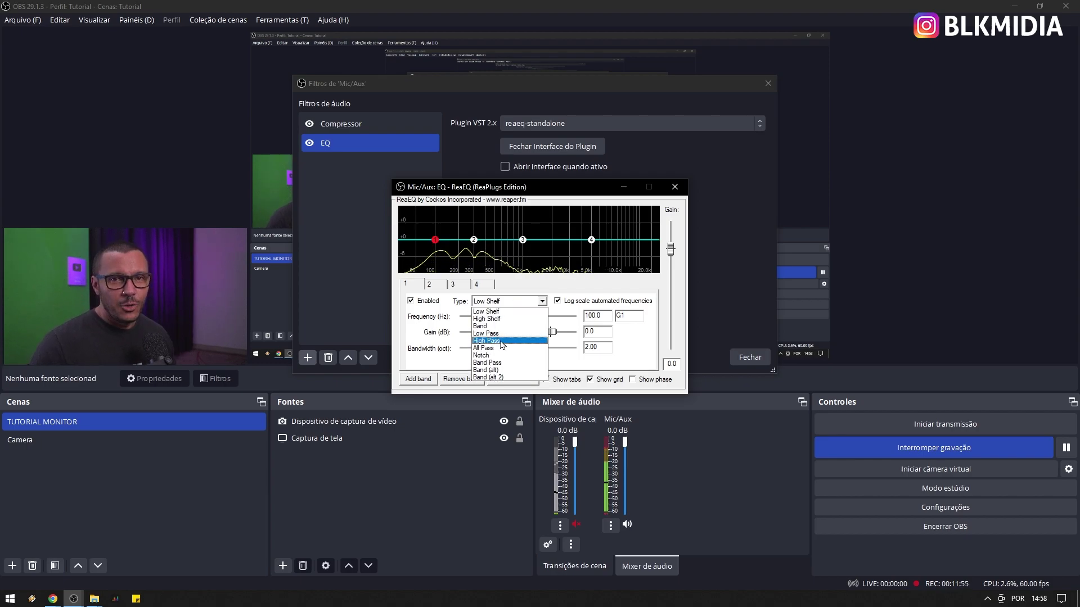
click(502, 340)
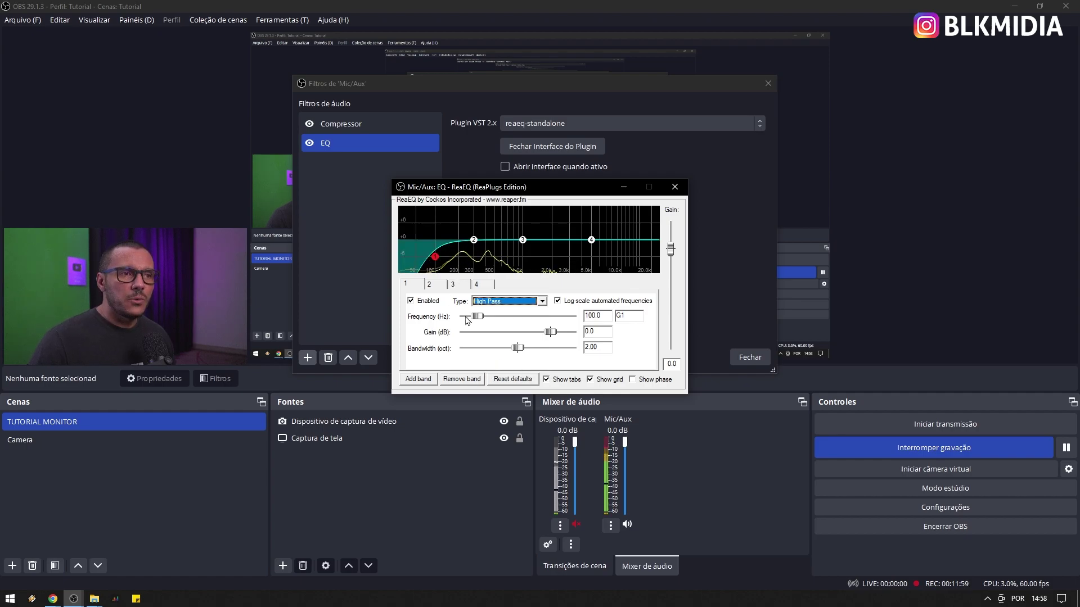
click(606, 315)
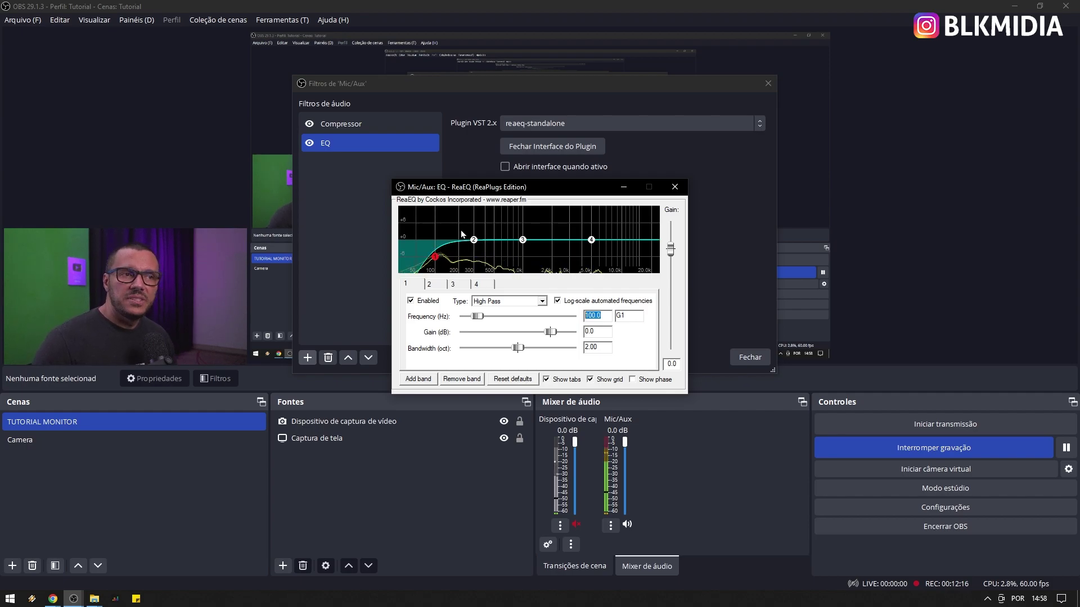
- Raise the gain of the 300 Hz band to about 2 dB and set the 1000 Hz band's gain to -2 dB
click(475, 240)
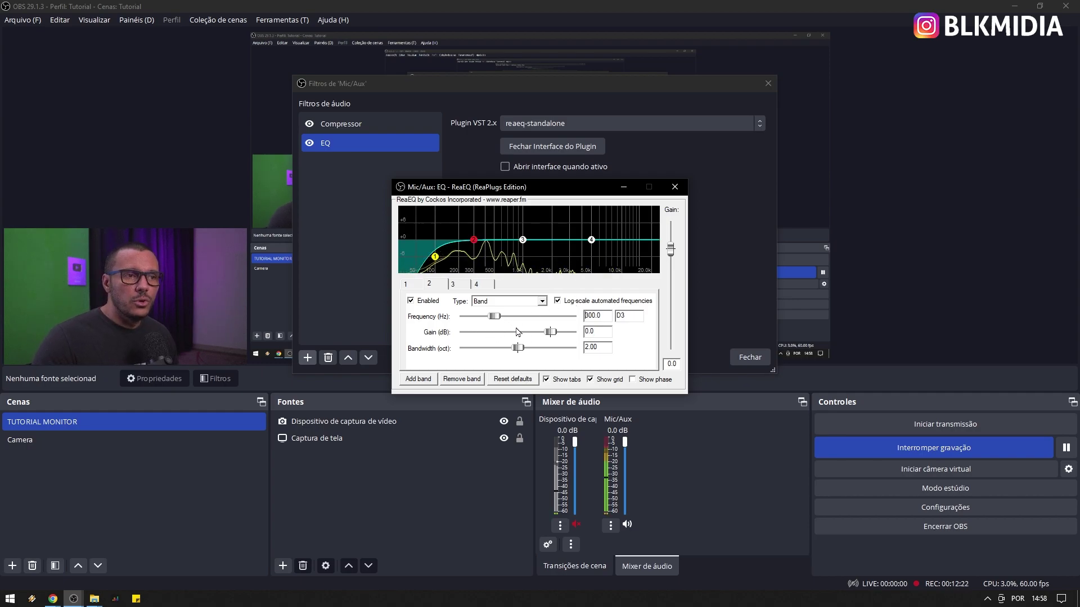
drag(552, 332, 559, 332)
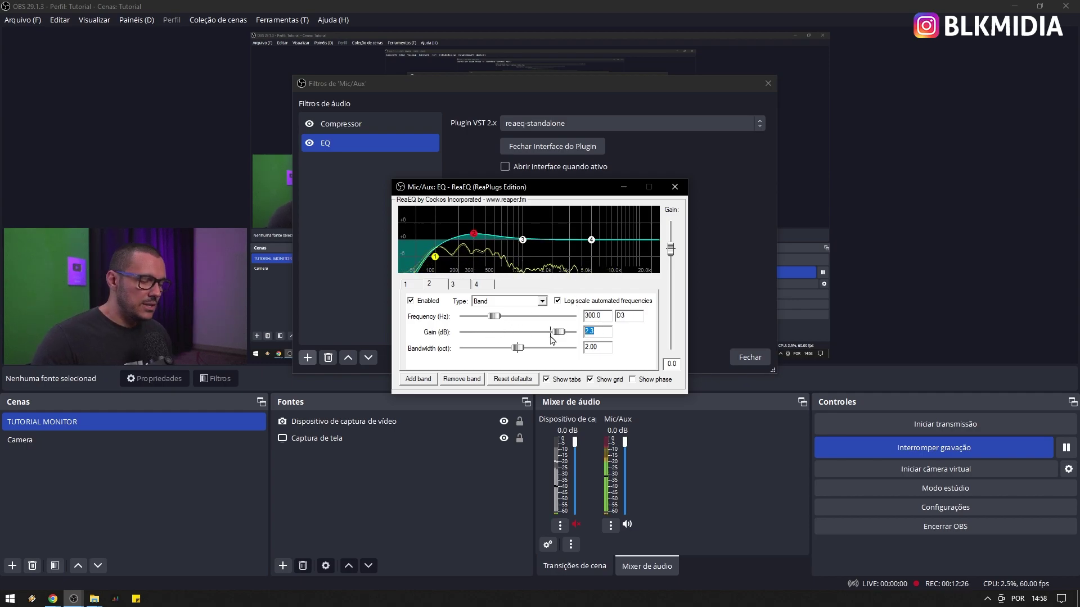
click(523, 240)
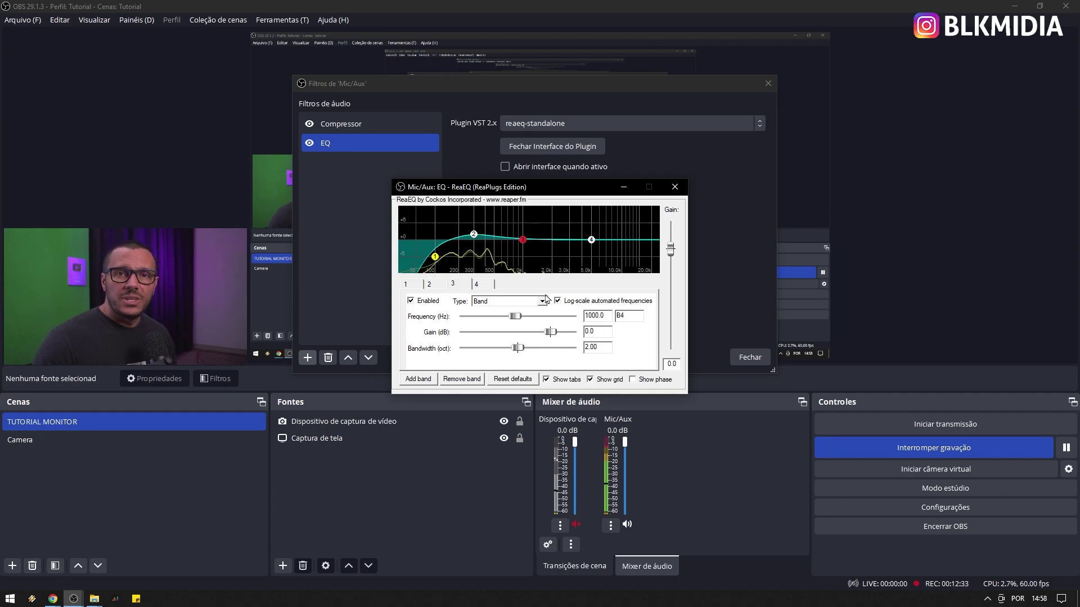
double_click(595, 332)
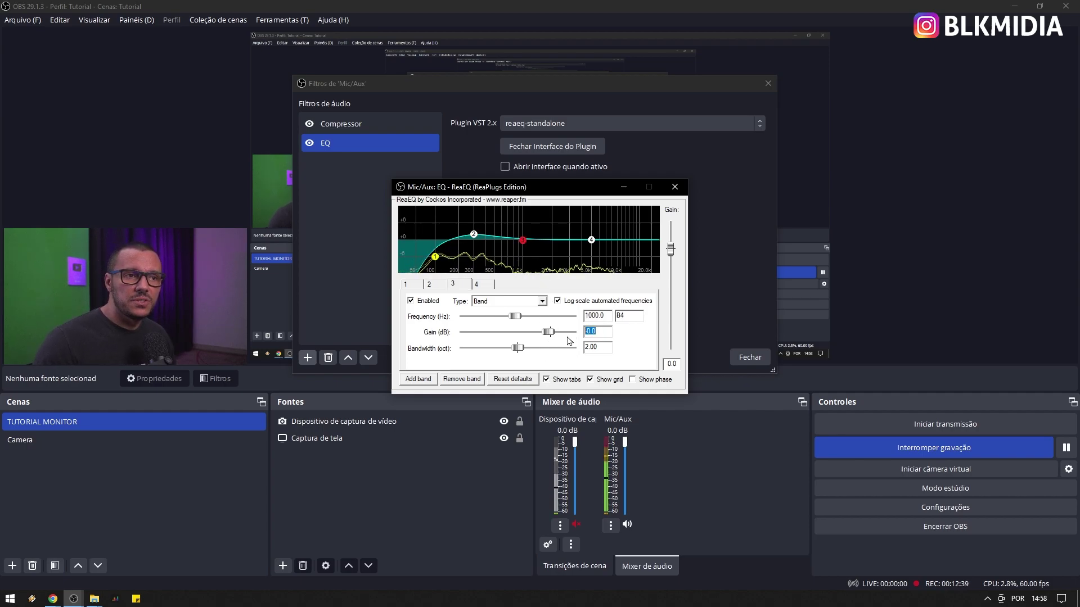
text(-2)
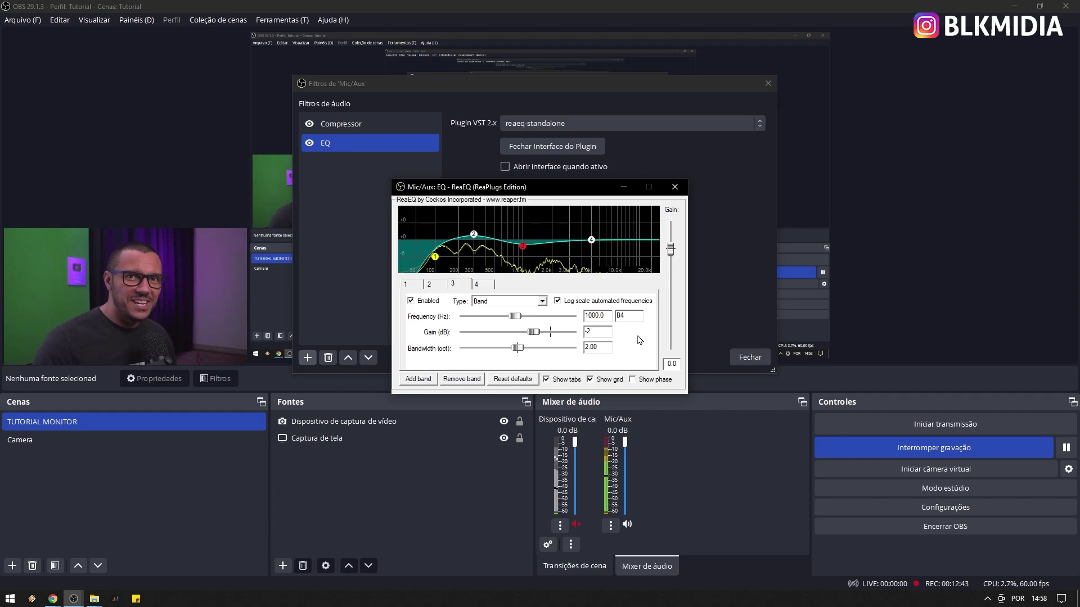
- Set the gain of the 5000 Hz High Shelf band to 2 dB and return to the Mic/Aux filters
click(591, 240)
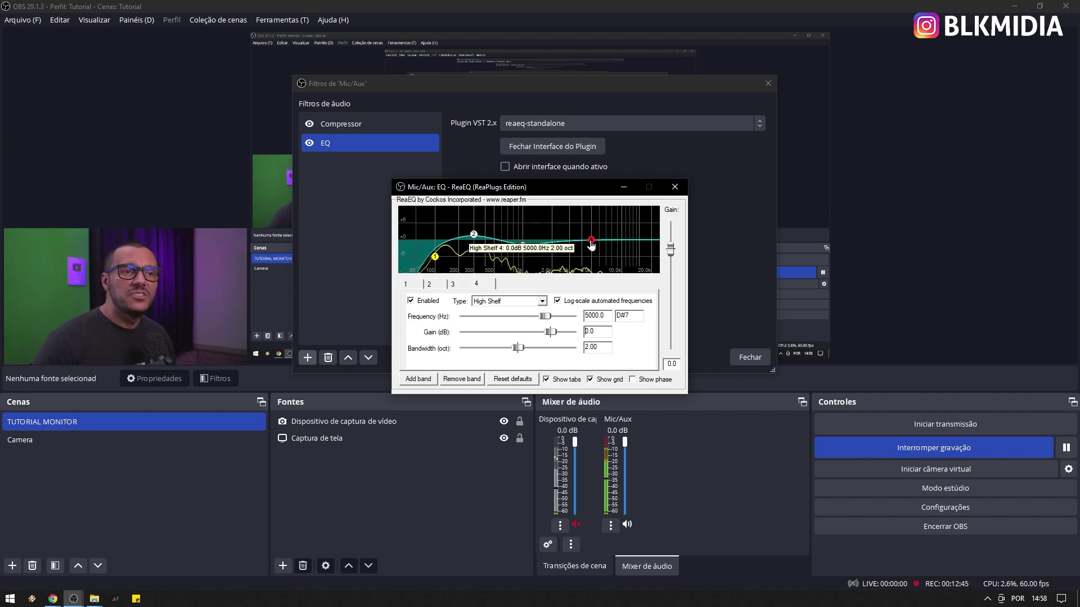
double_click(597, 331)
text(2)
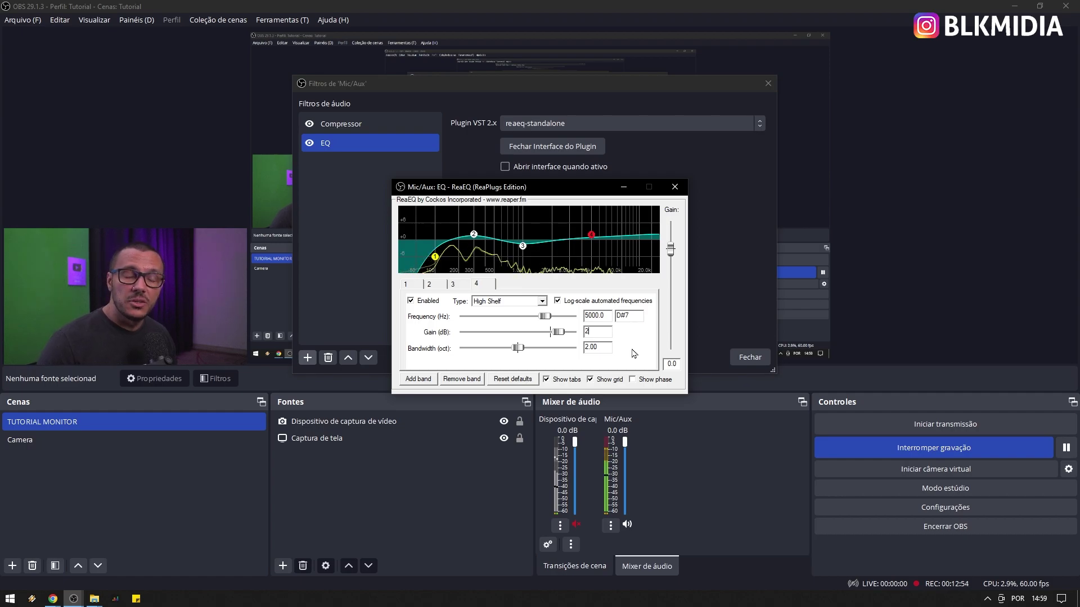
click(358, 237)
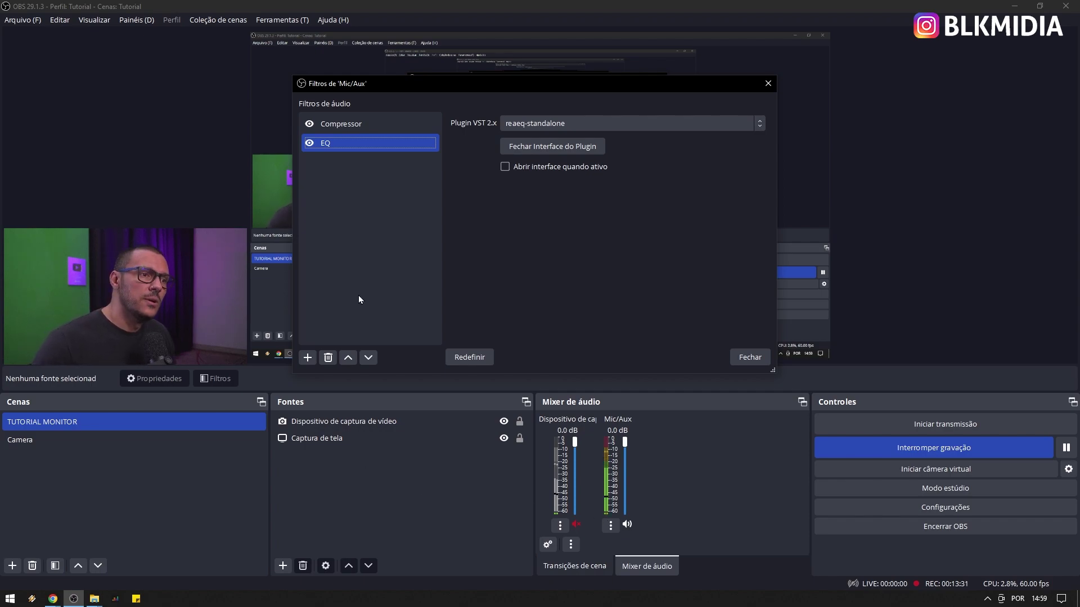
- Add another Plugin VST 2.x filter named Redução de ruído to Mic/Aux and load reagate-standalone in it
click(307, 358)
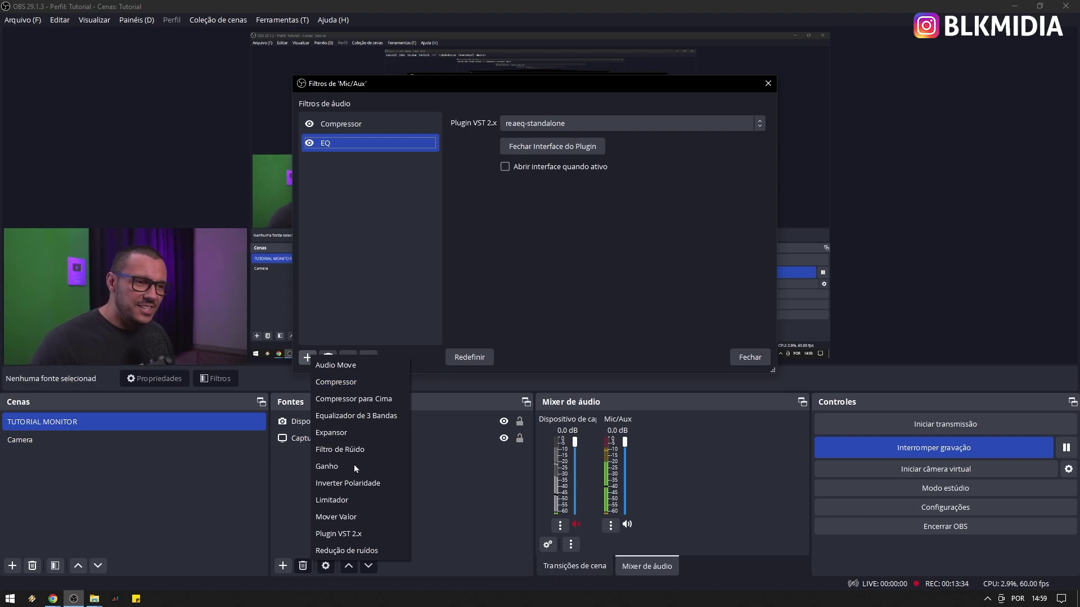
click(357, 533)
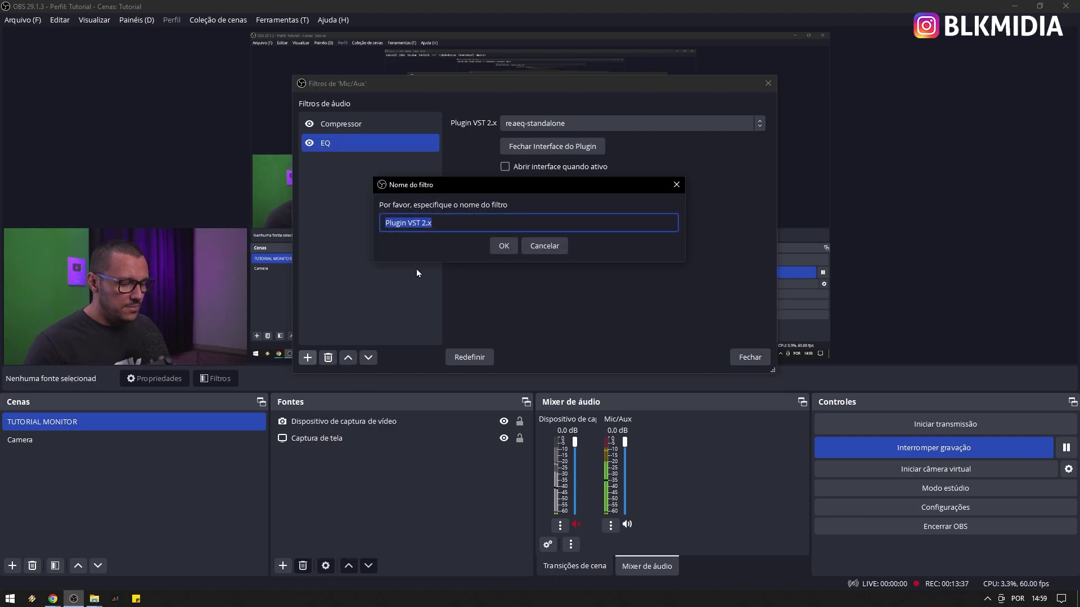
text(Redução de ru)
text(ído)
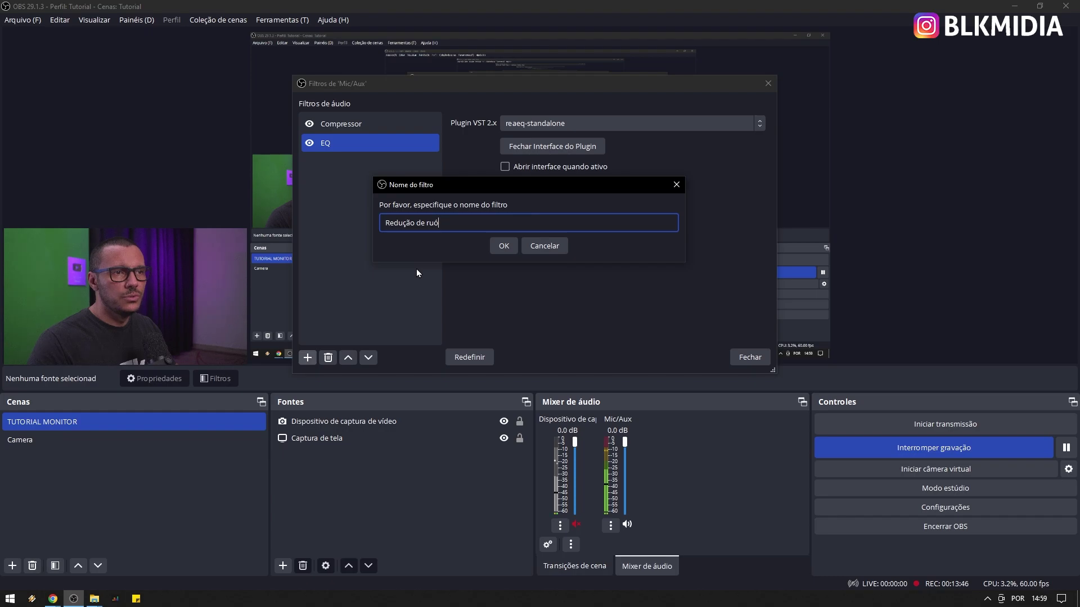
key(Return)
click(531, 123)
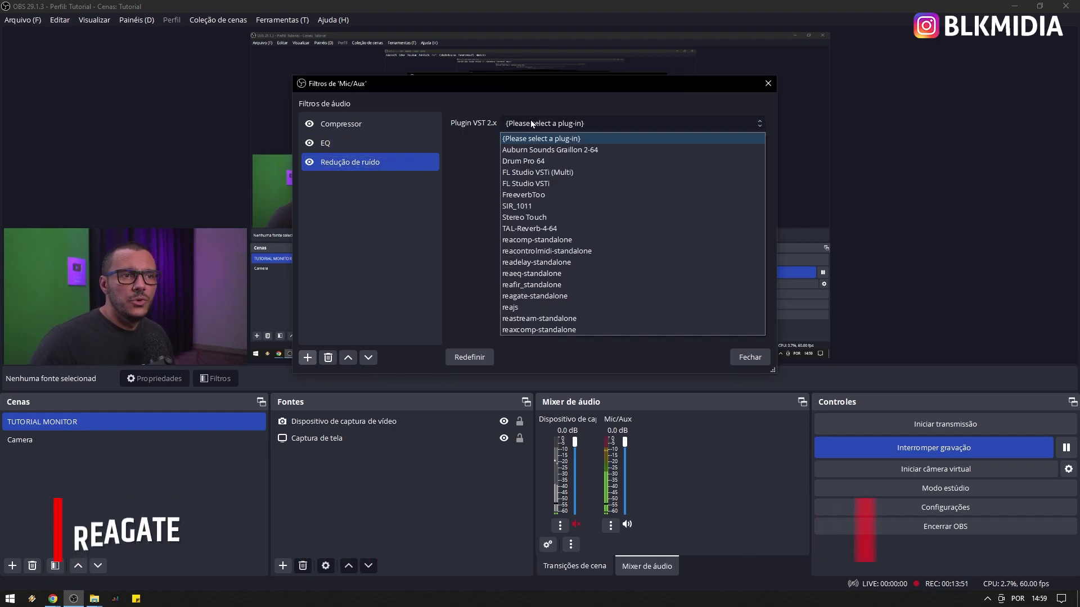
click(532, 296)
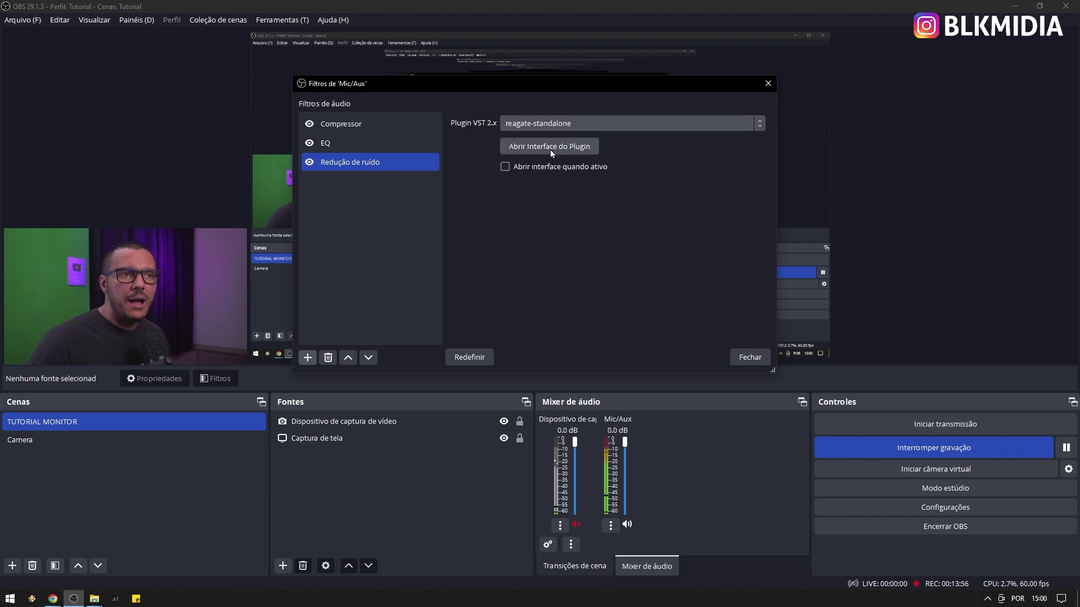
- In the ReaGate interface, raise the threshold to about -42.4 dB, set Hold to 50 ms and shorten the Attack
click(550, 148)
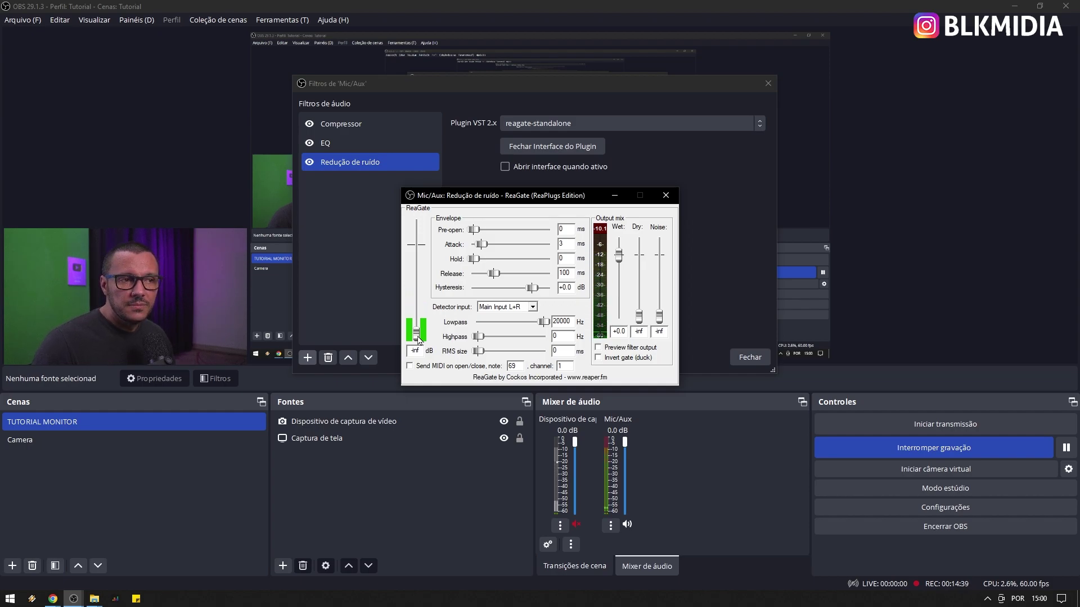
drag(418, 338, 418, 314)
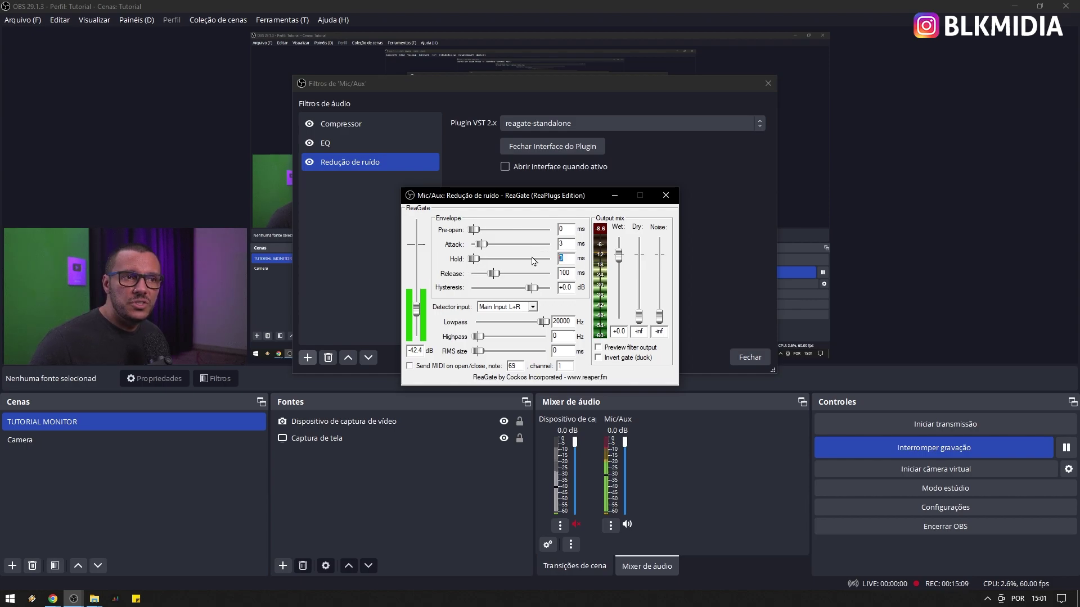
text(50)
key(Tab)
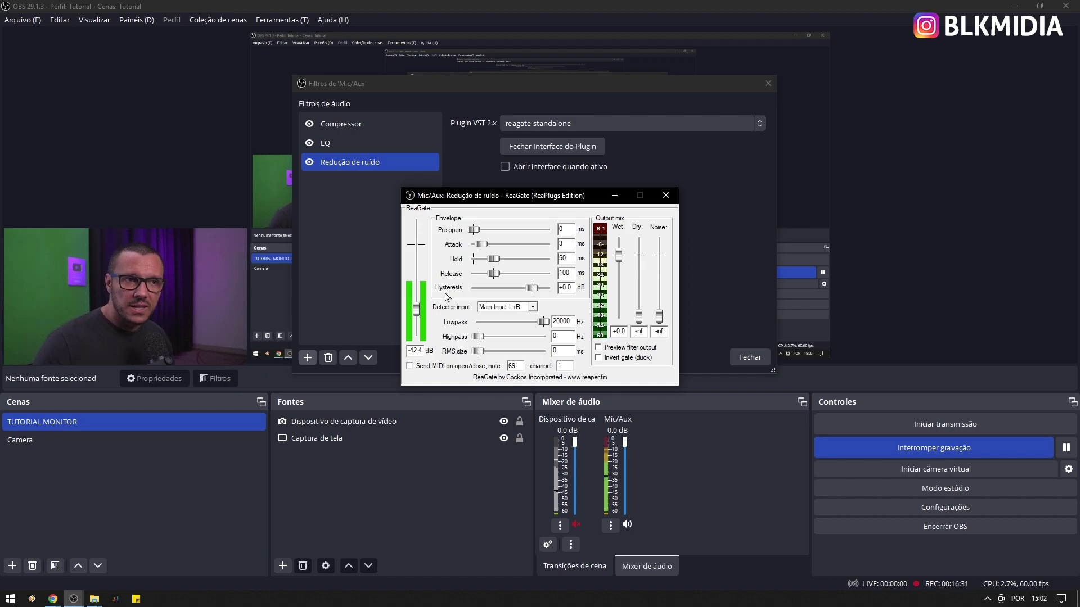
drag(481, 246, 470, 246)
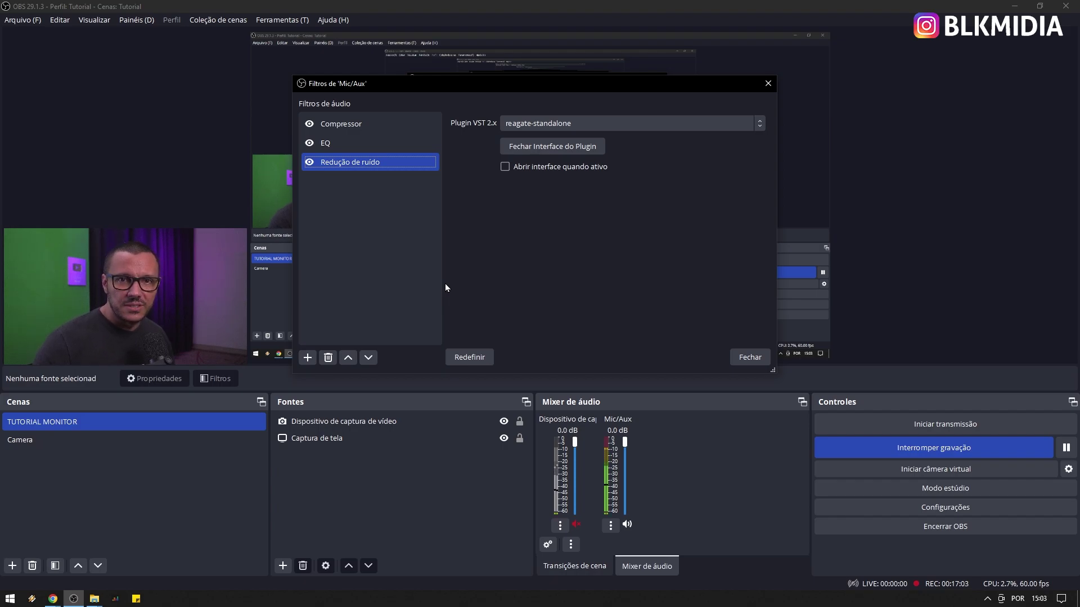
- Add a Limitador filter with its default name to Mic/Aux and raise its Limiar threshold slightly
click(308, 358)
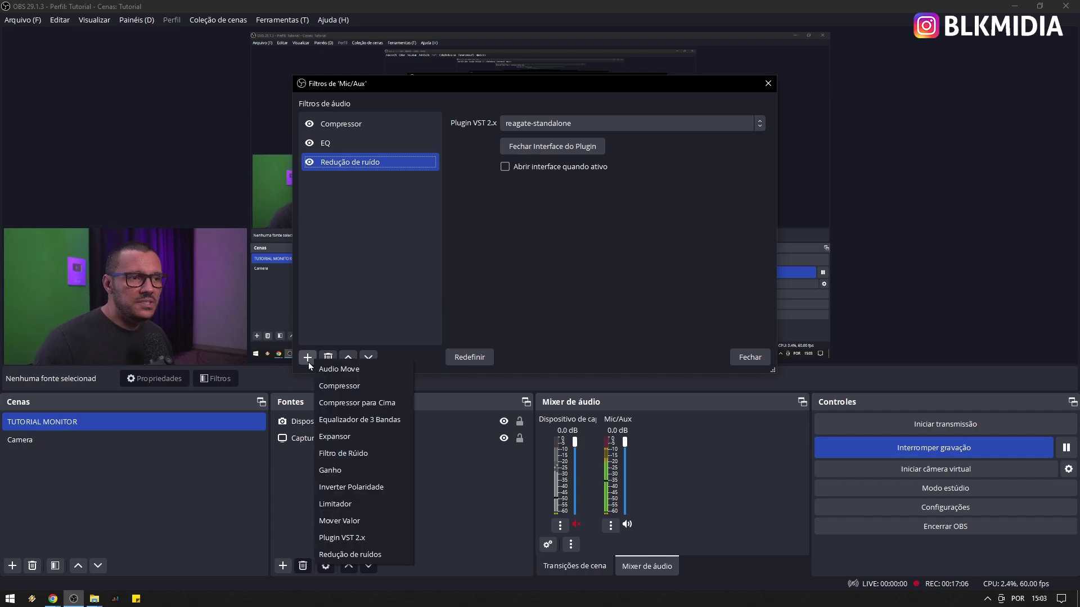
click(373, 505)
click(510, 248)
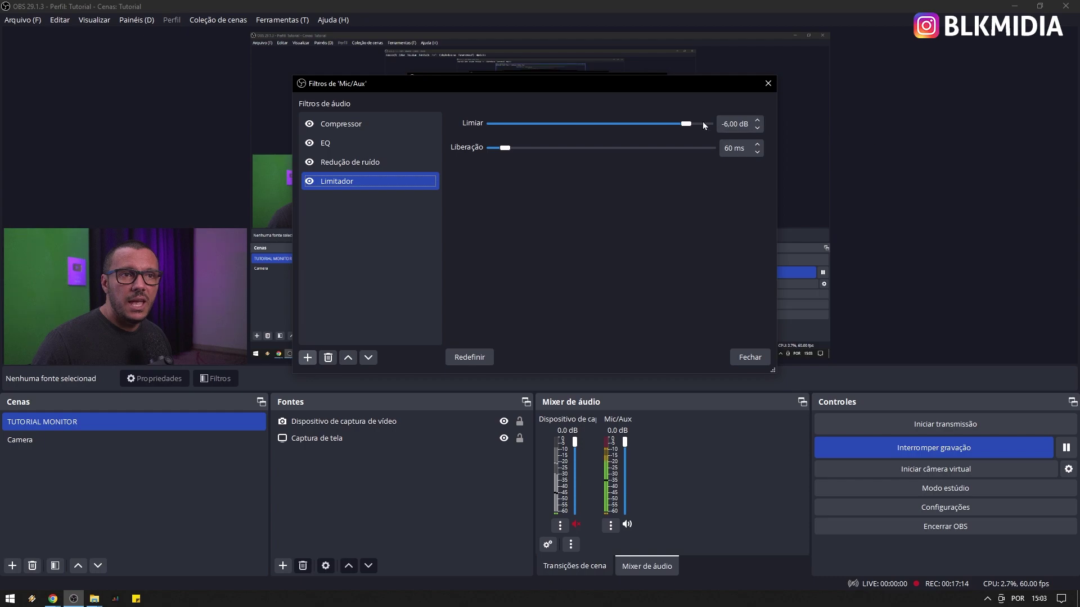
drag(686, 123, 698, 124)
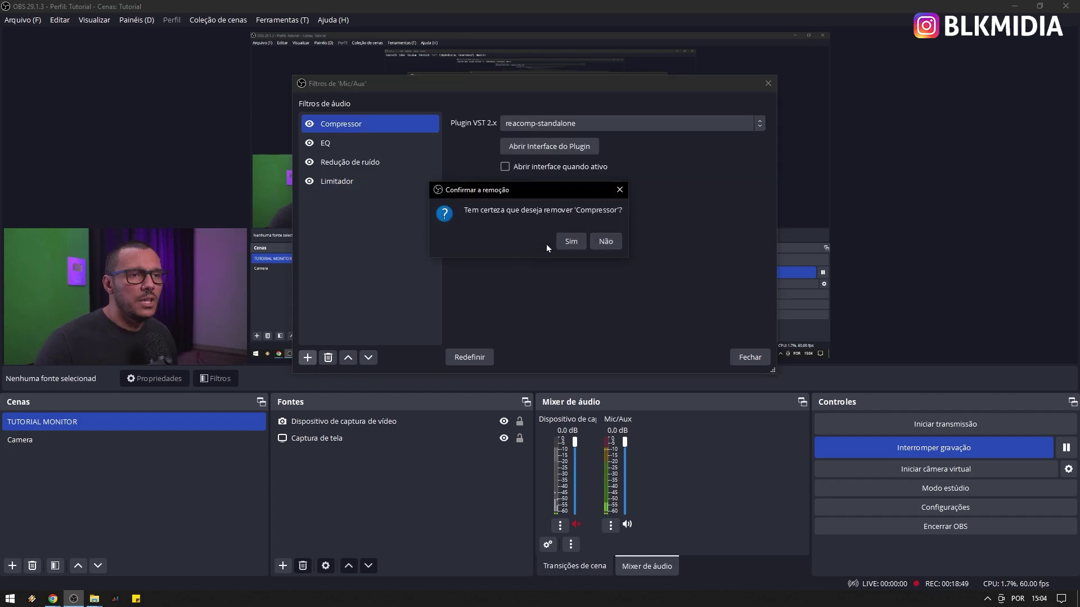
- Remove the Compressor, EQ, Redução de ruído and Limitador filters from Mic/Aux
click(568, 240)
key(Delete)
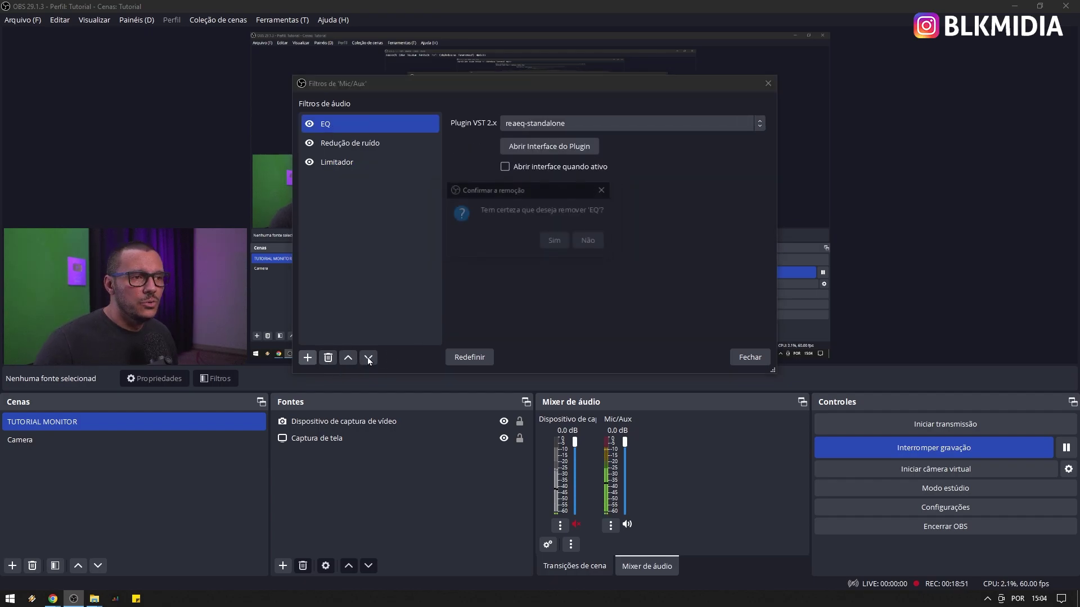
click(549, 243)
key(Delete)
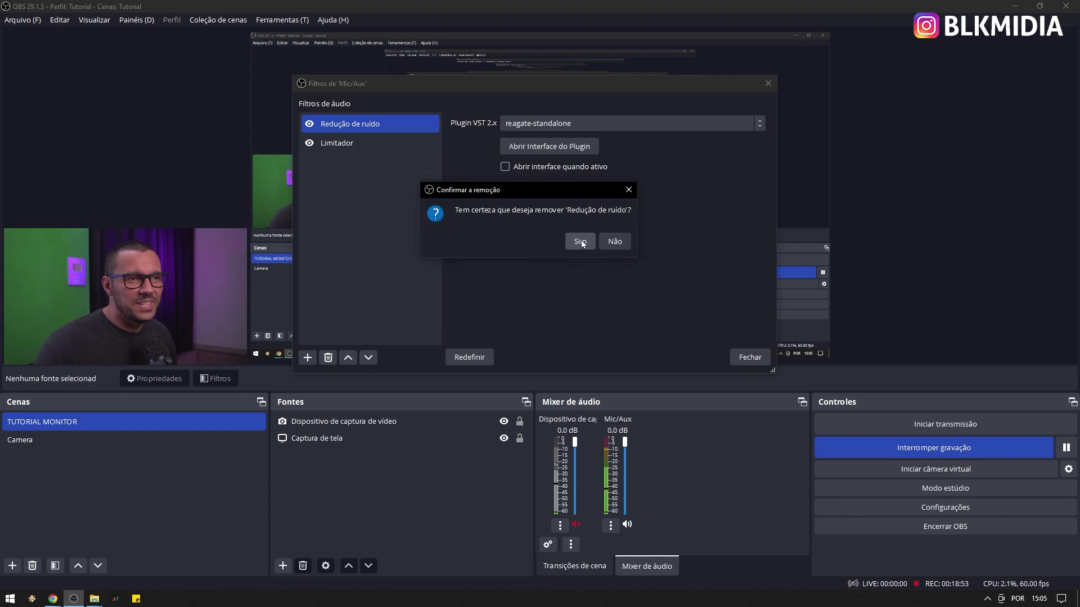
click(581, 241)
key(Delete)
click(564, 245)
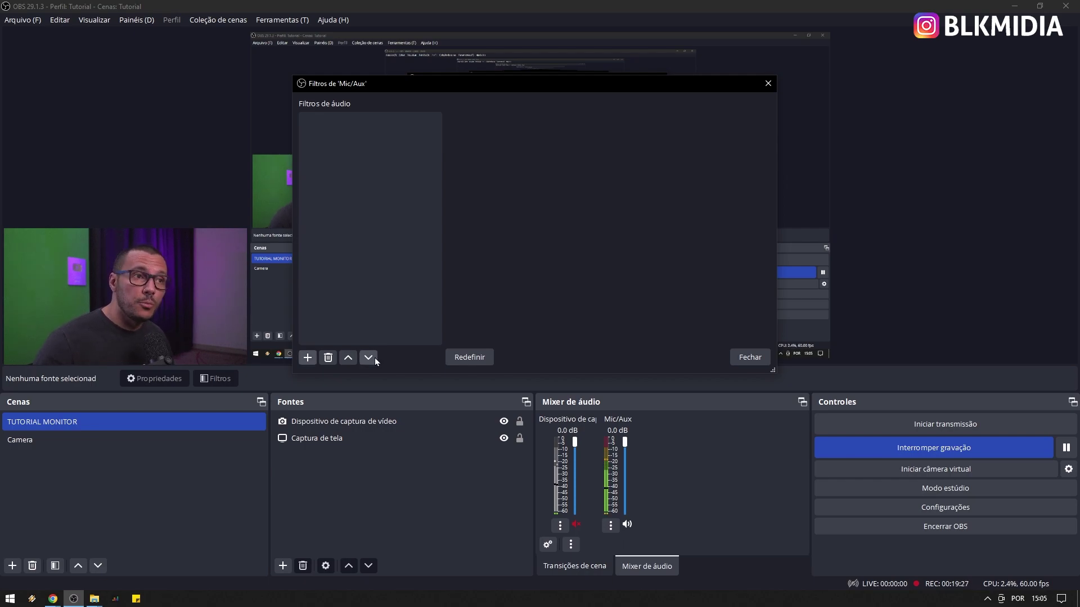
- Add the built-in Compressor filter to Mic/Aux and set its Razão ratio to 3:1
click(307, 362)
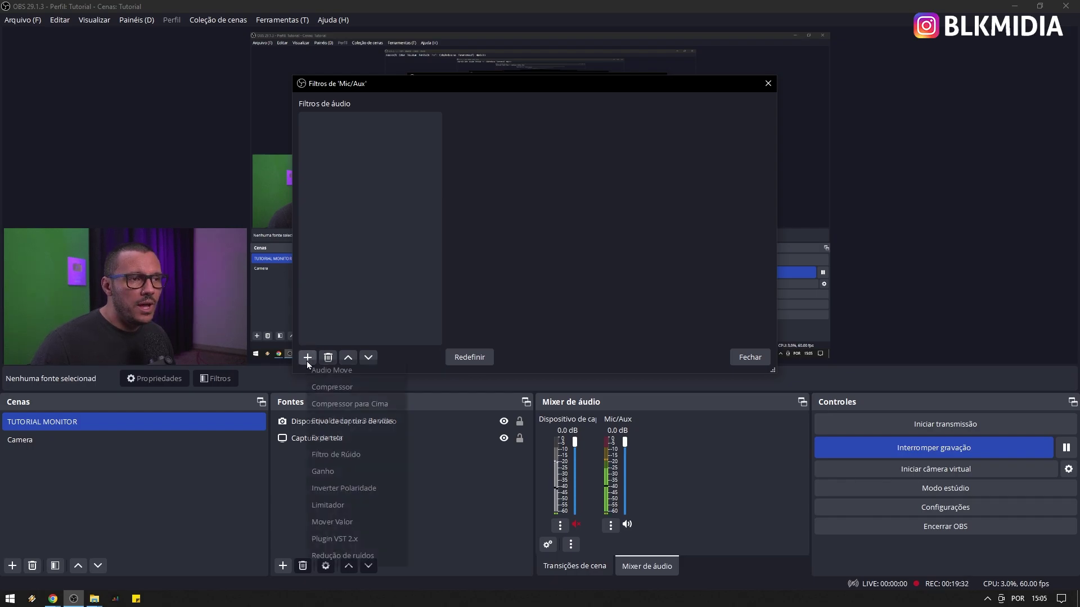
click(363, 387)
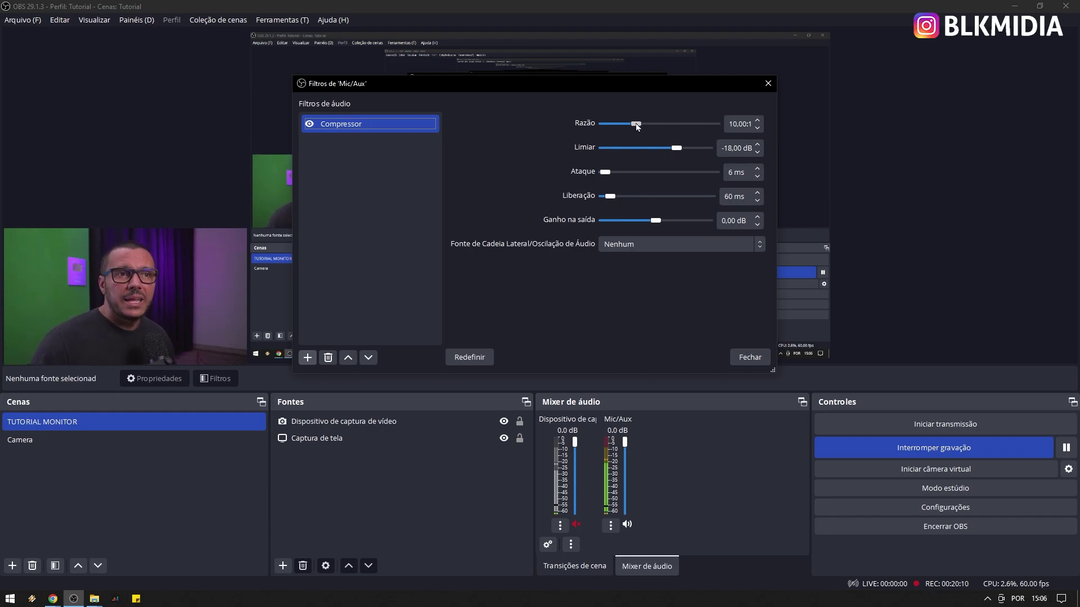
drag(636, 123, 613, 124)
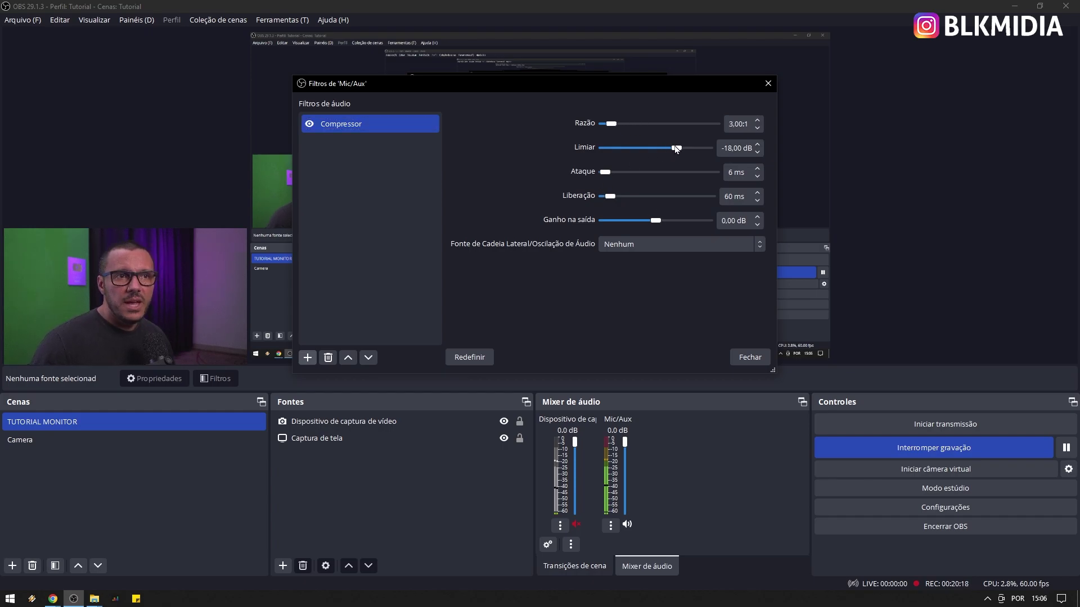
- Lower the Compressor's Limiar threshold to about -30.30 dB and raise its output gain to about 12.20 dB
drag(674, 150, 659, 154)
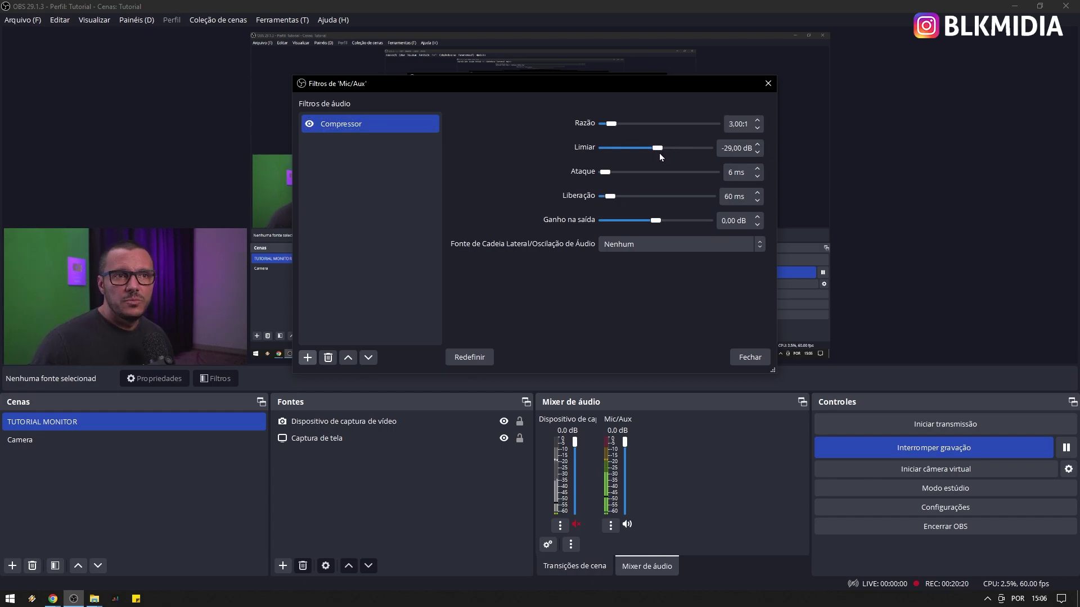
scroll(659, 157, down, 1)
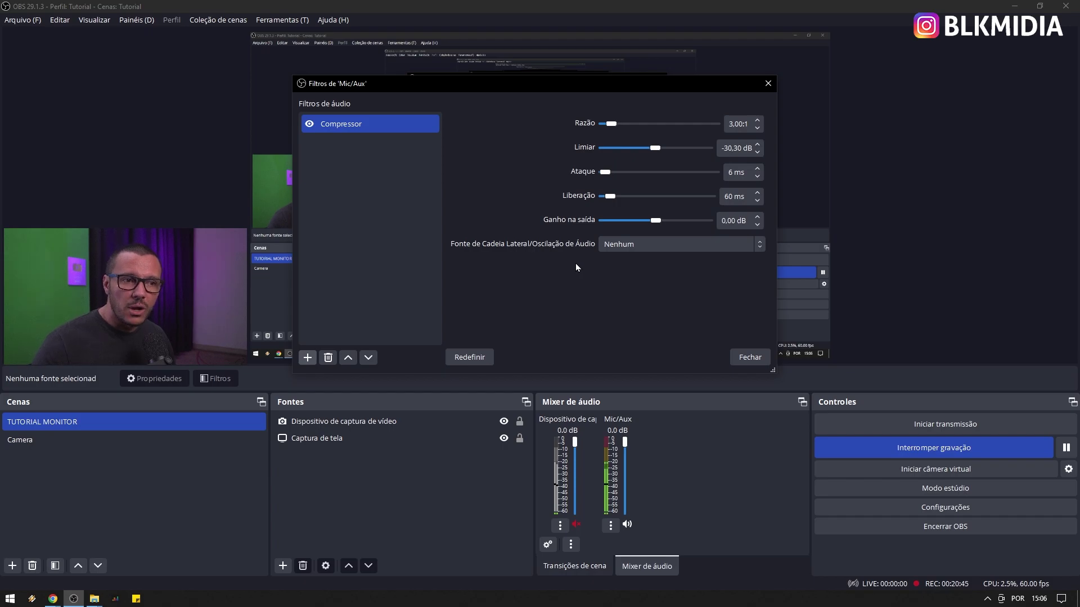
drag(653, 220, 675, 223)
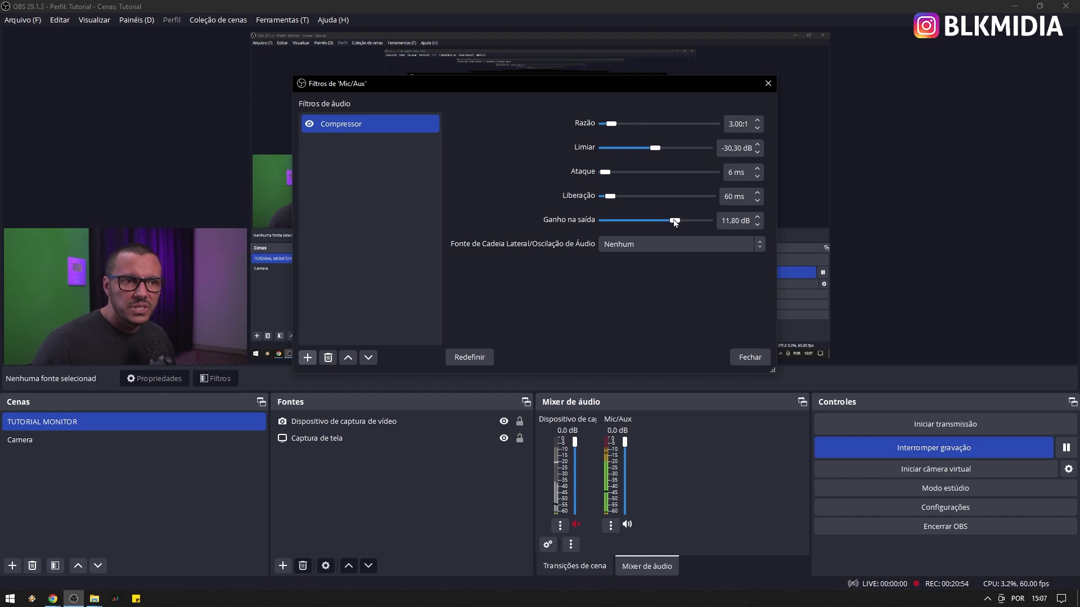
drag(674, 220, 674, 220)
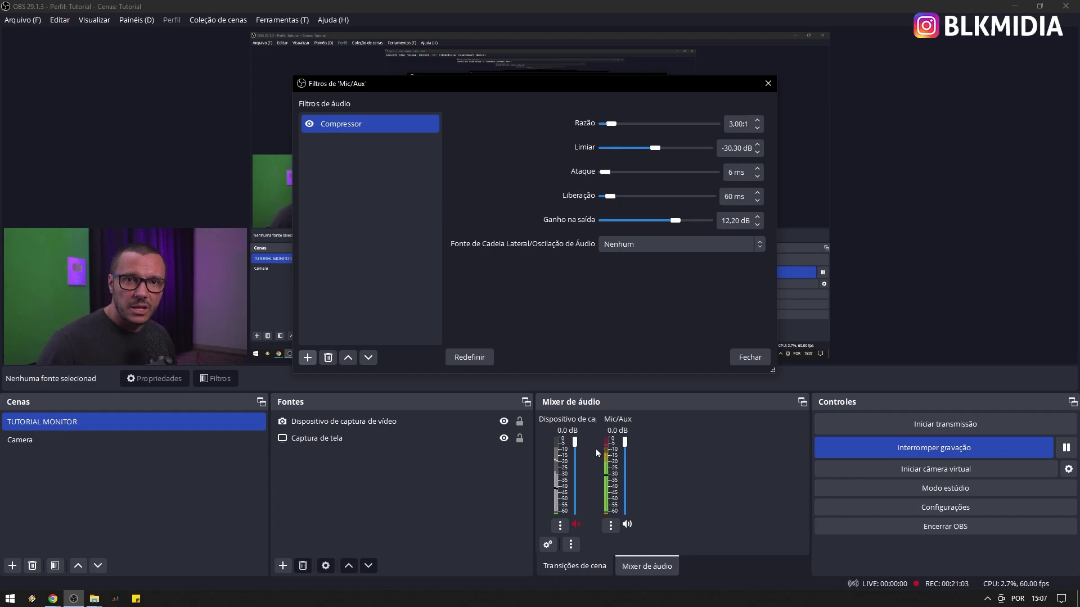
- Add an Expansor filter to Mic/Aux and set its Liberação release time to 100 ms
click(308, 359)
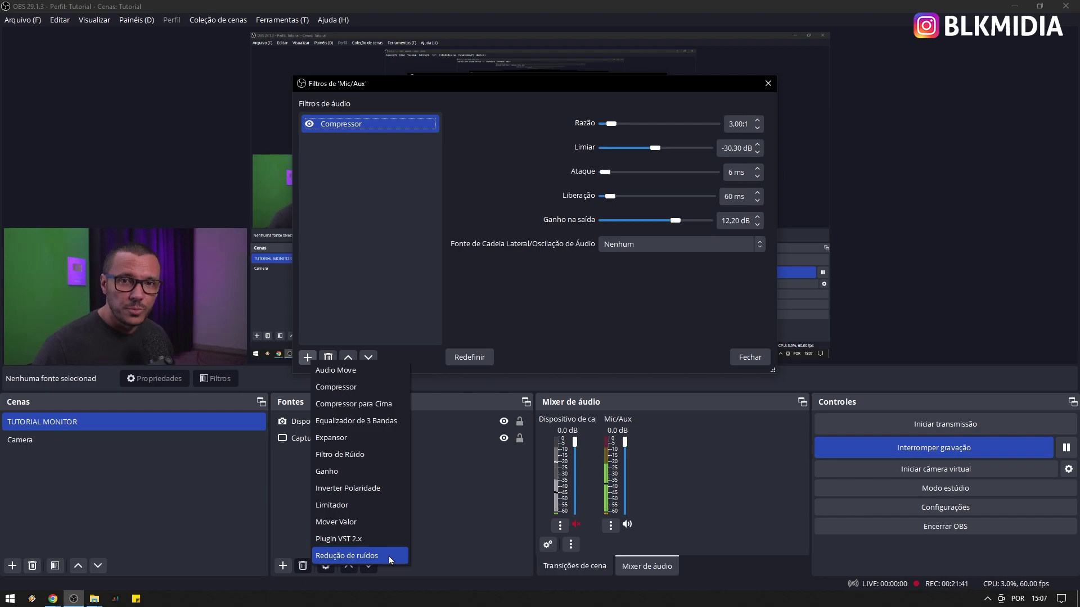
click(360, 438)
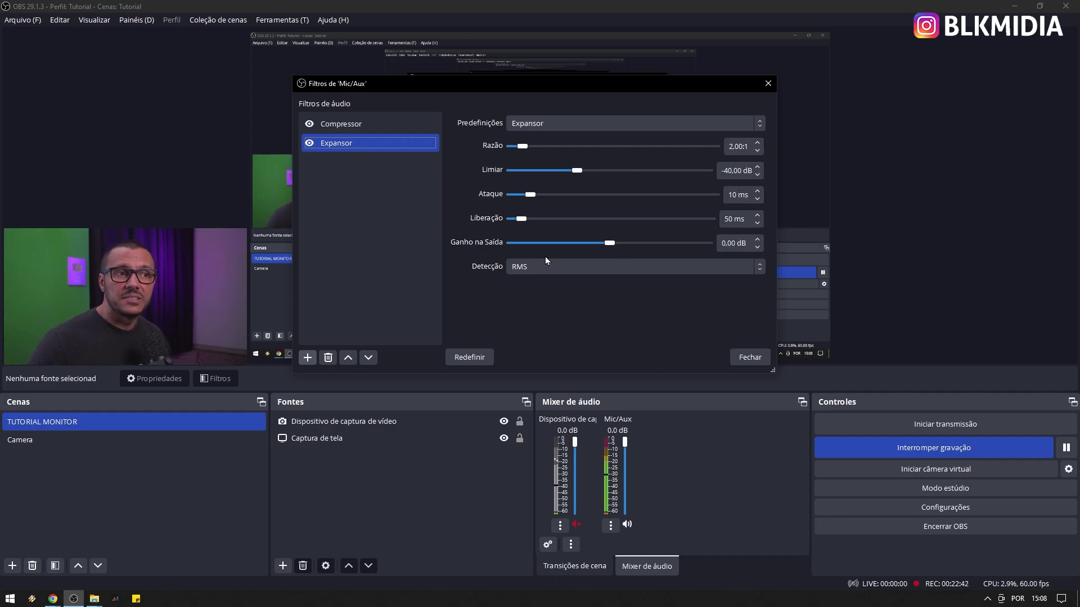
drag(521, 219, 532, 220)
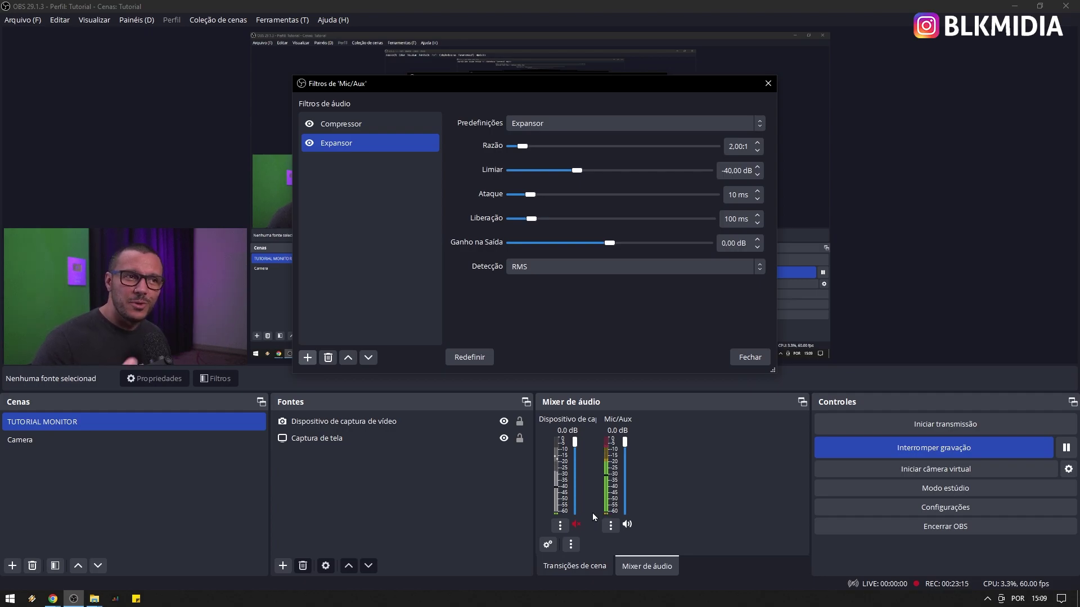
- Add a Limitador filter with its default name and raise its Limiar threshold to about -3.40 dB
click(308, 357)
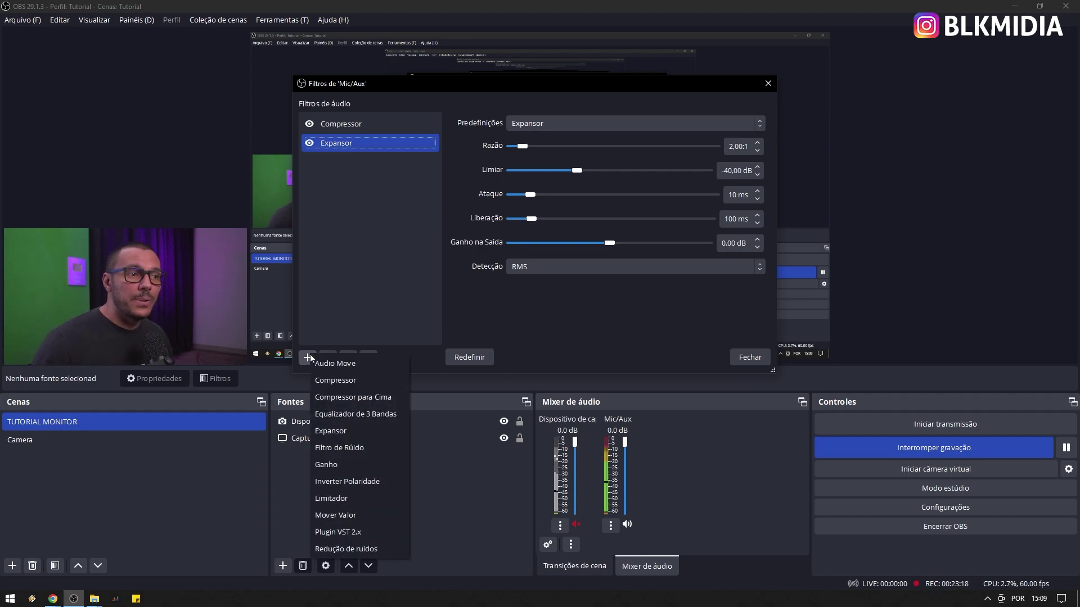
click(331, 499)
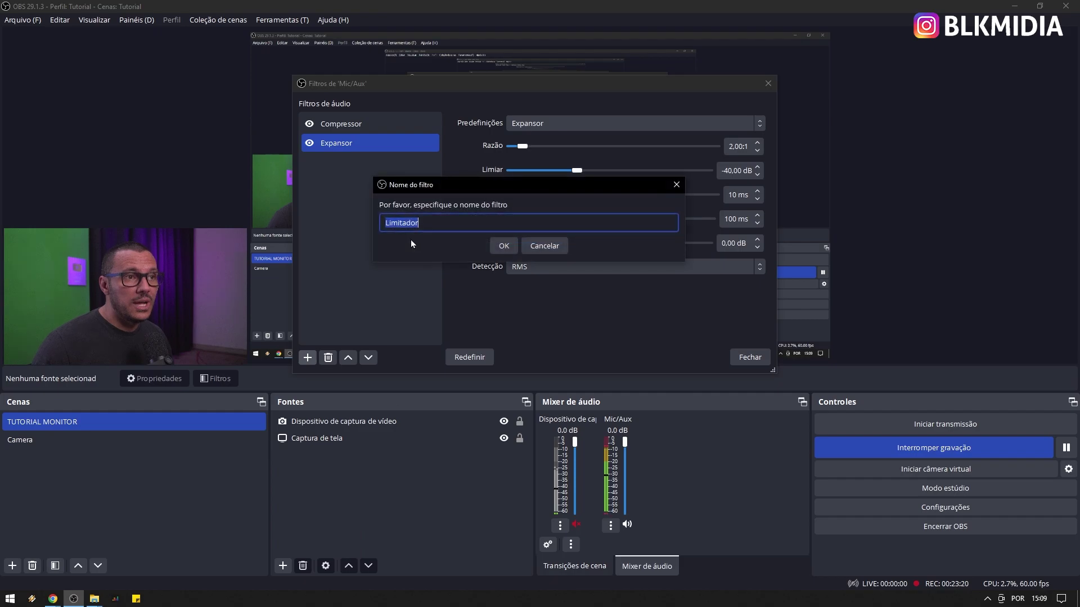
click(505, 247)
drag(685, 124, 697, 124)
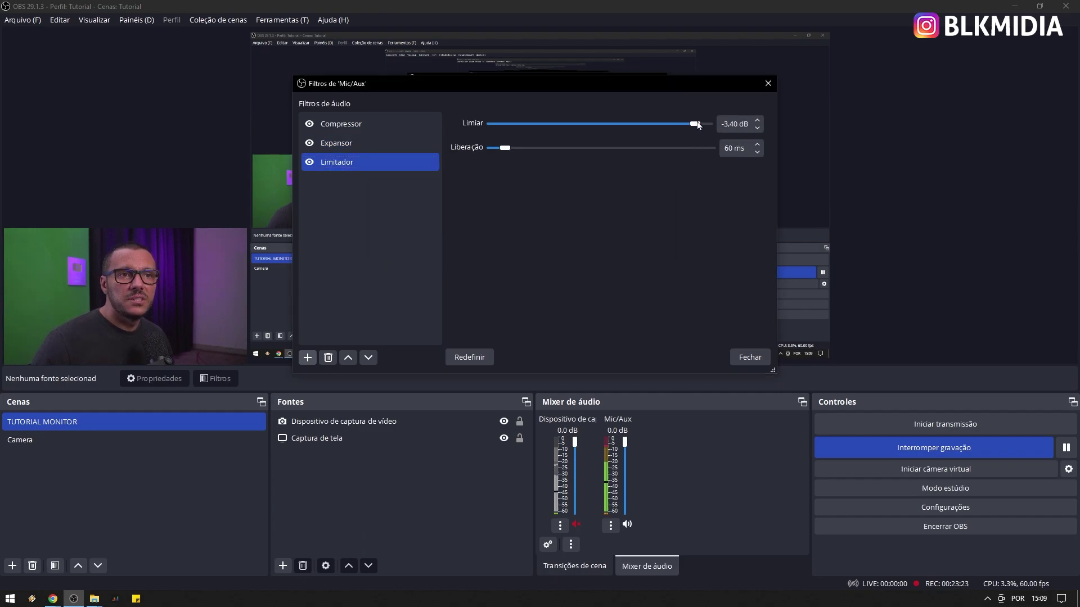